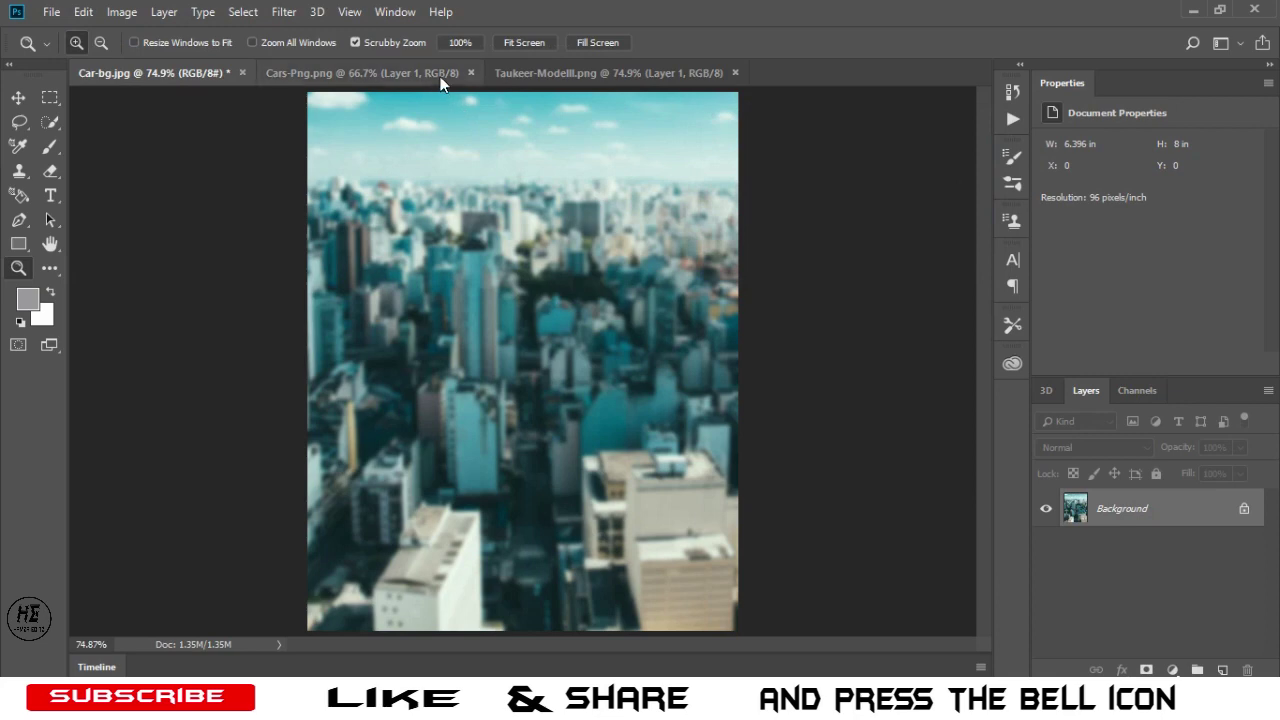
- Bring the car artwork from Cars-Png.png into Car-bg.jpg and position it along the lower part of the poster
click(18, 96)
drag(520, 523, 545, 563)
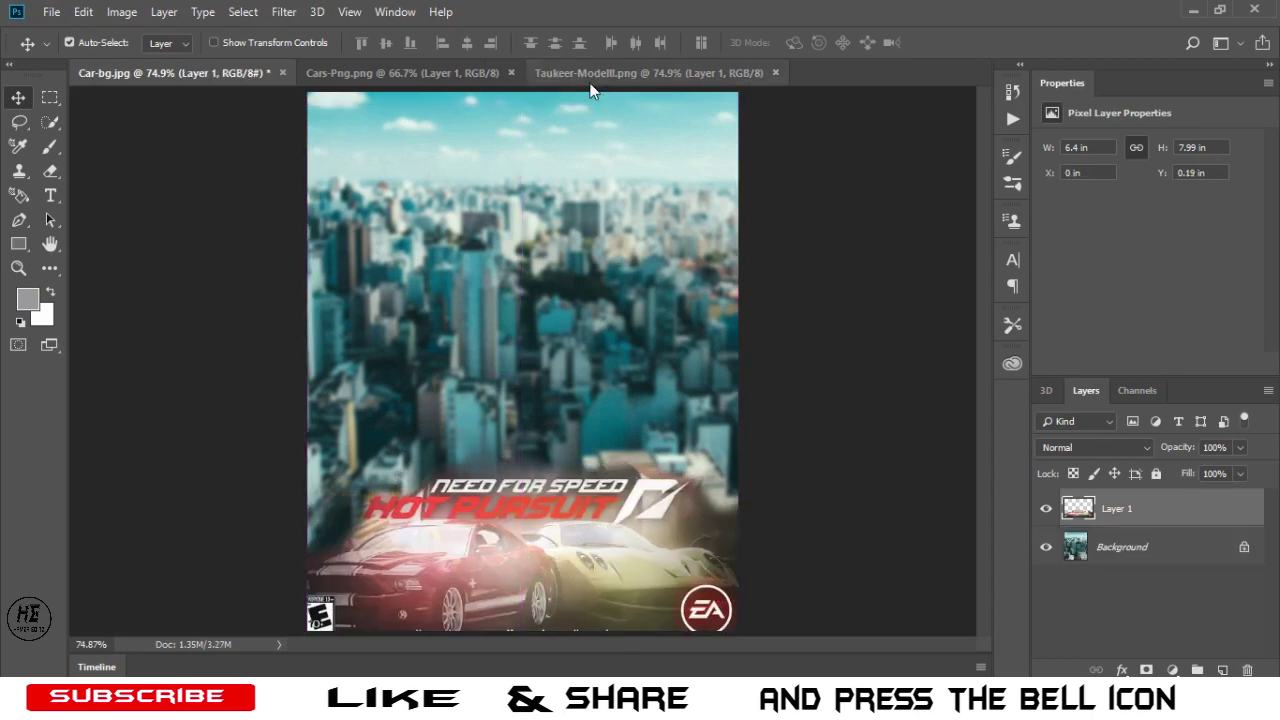
- Bring the model cutout into Car-bg.jpg, centre it on the poster and move its layer beneath the car artwork layer
click(592, 76)
drag(580, 343, 531, 406)
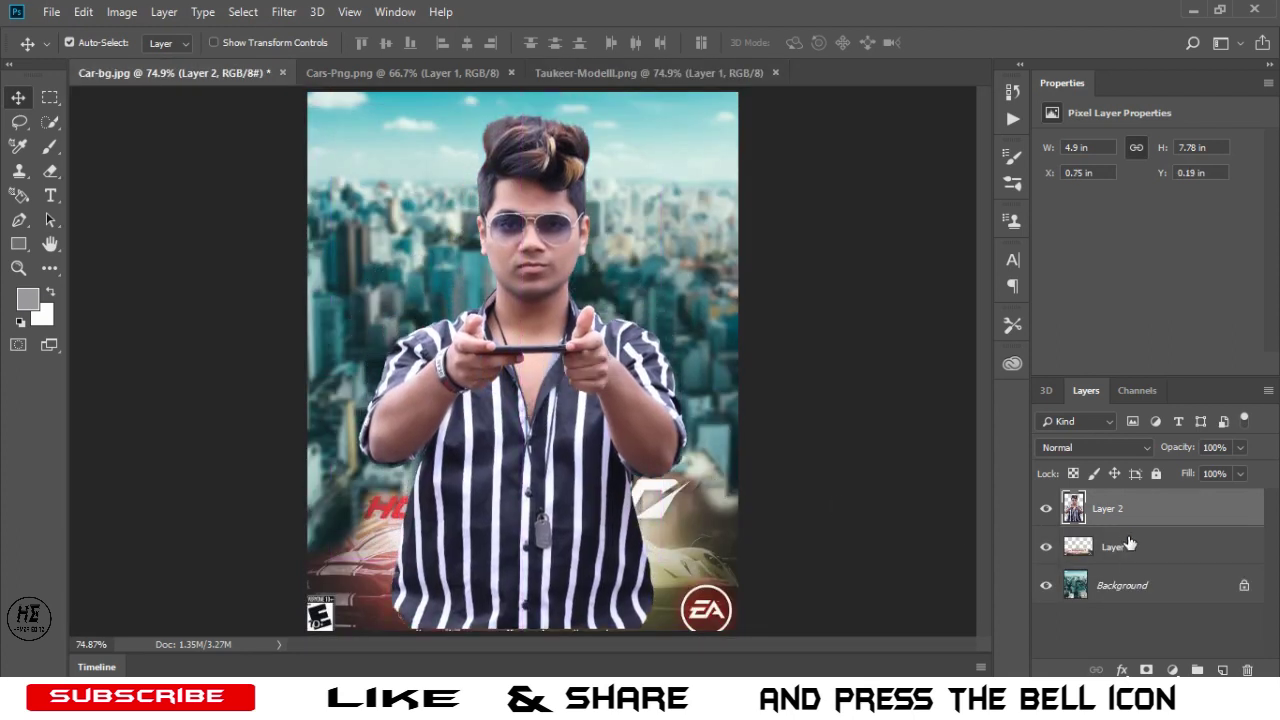
drag(1130, 508, 1135, 555)
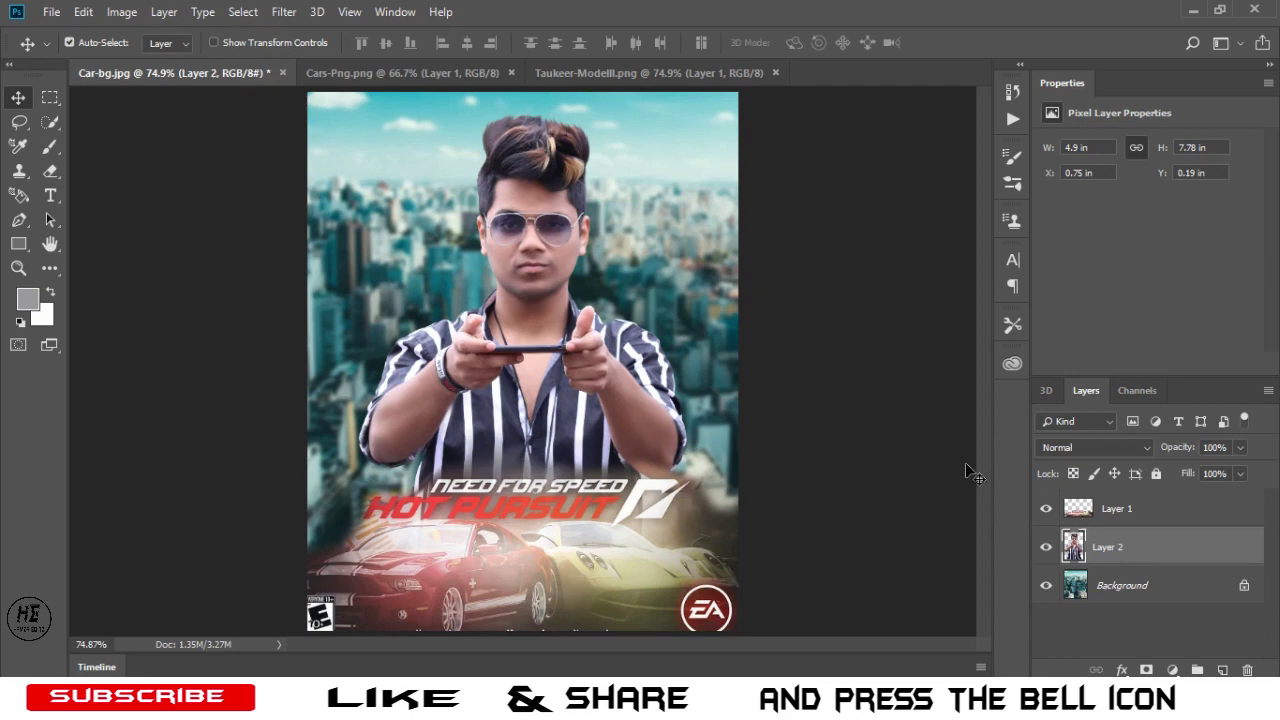
click(950, 388)
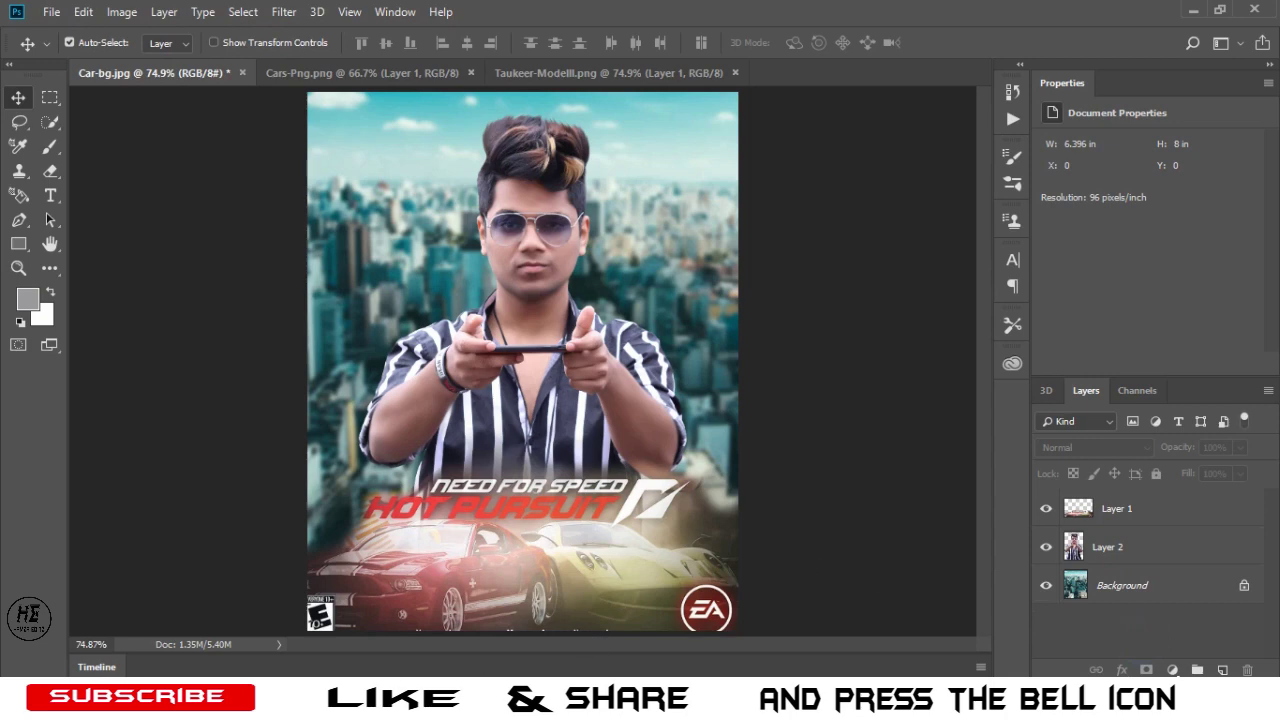
- Place Meter-PNG.png from the PNGS folder over the model's upper body at 75% scale
mouse_move(205, 705)
click(277, 640)
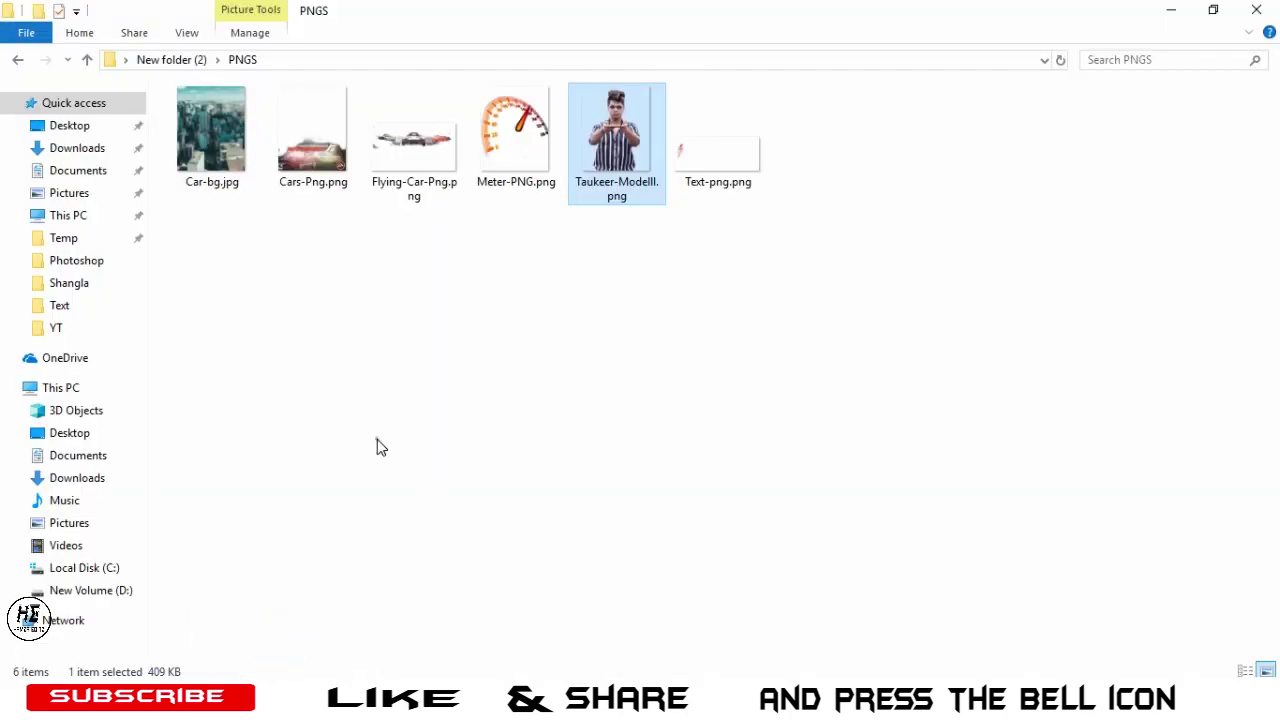
click(414, 160)
drag(506, 180, 545, 178)
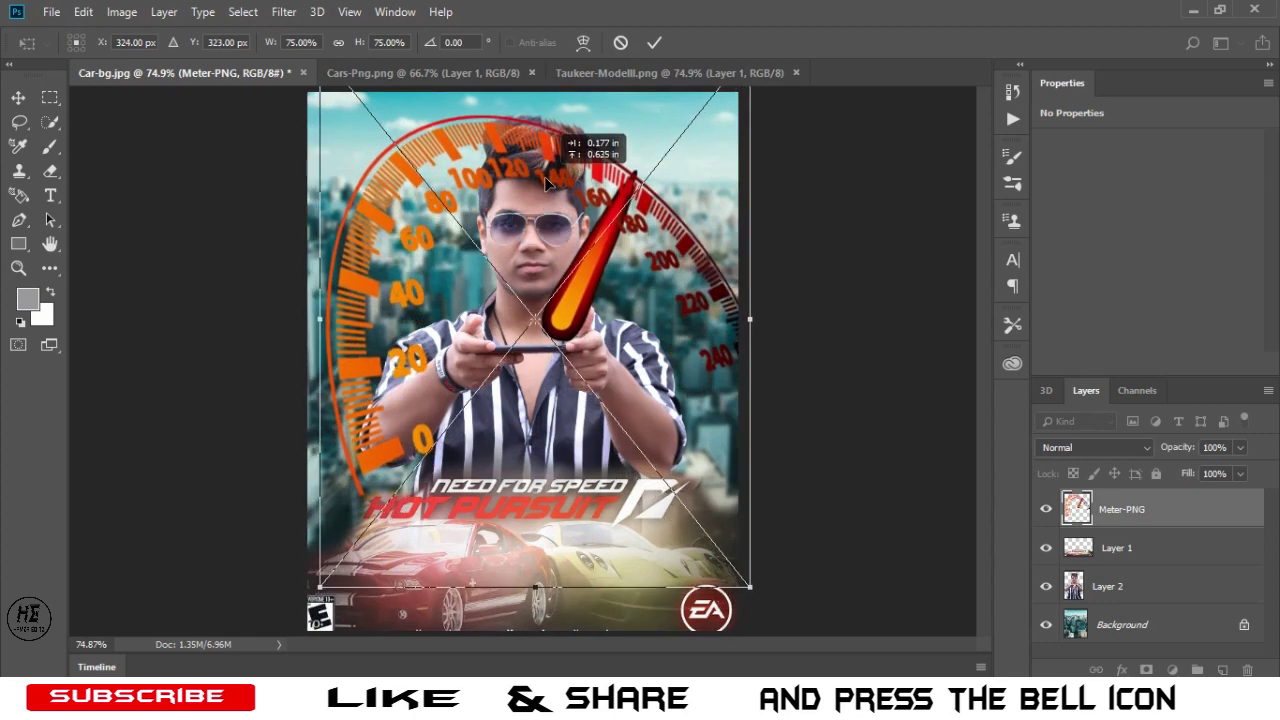
drag(545, 178, 545, 178)
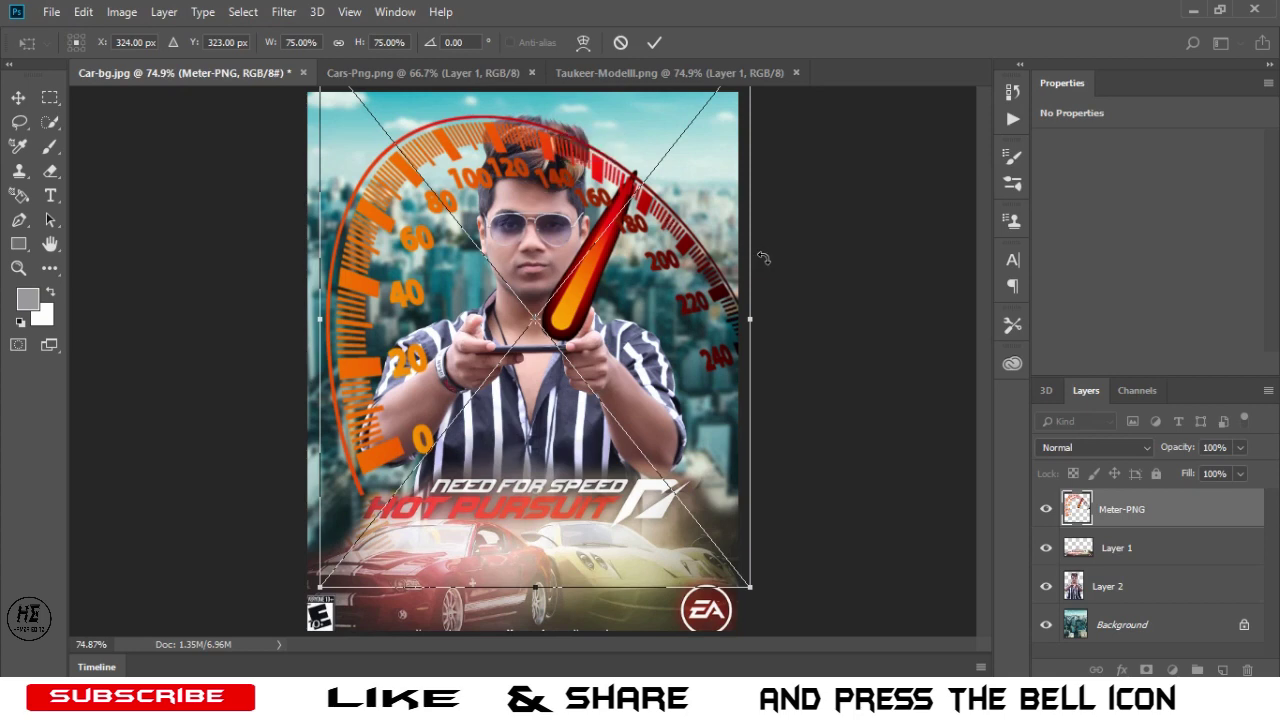
click(656, 42)
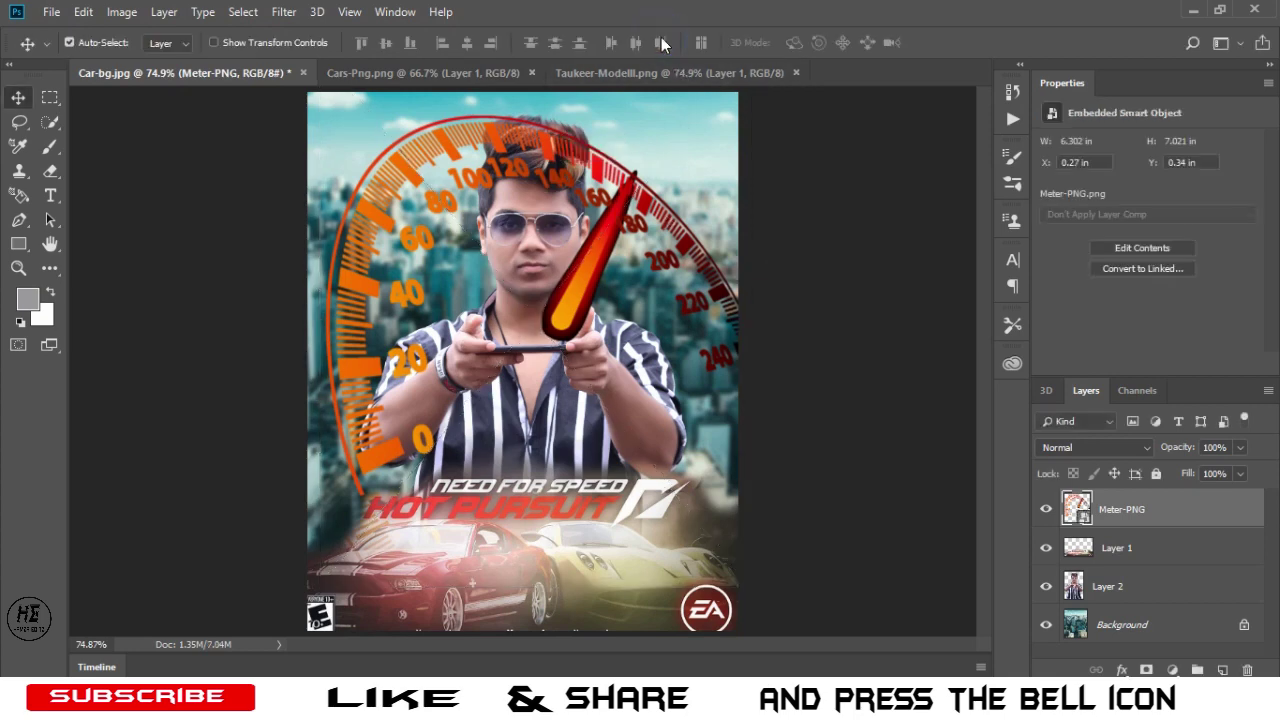
- Reduce the Meter-PNG layer's opacity to 61% and shift the speedometer slightly downward
click(1239, 450)
drag(1242, 470, 1225, 474)
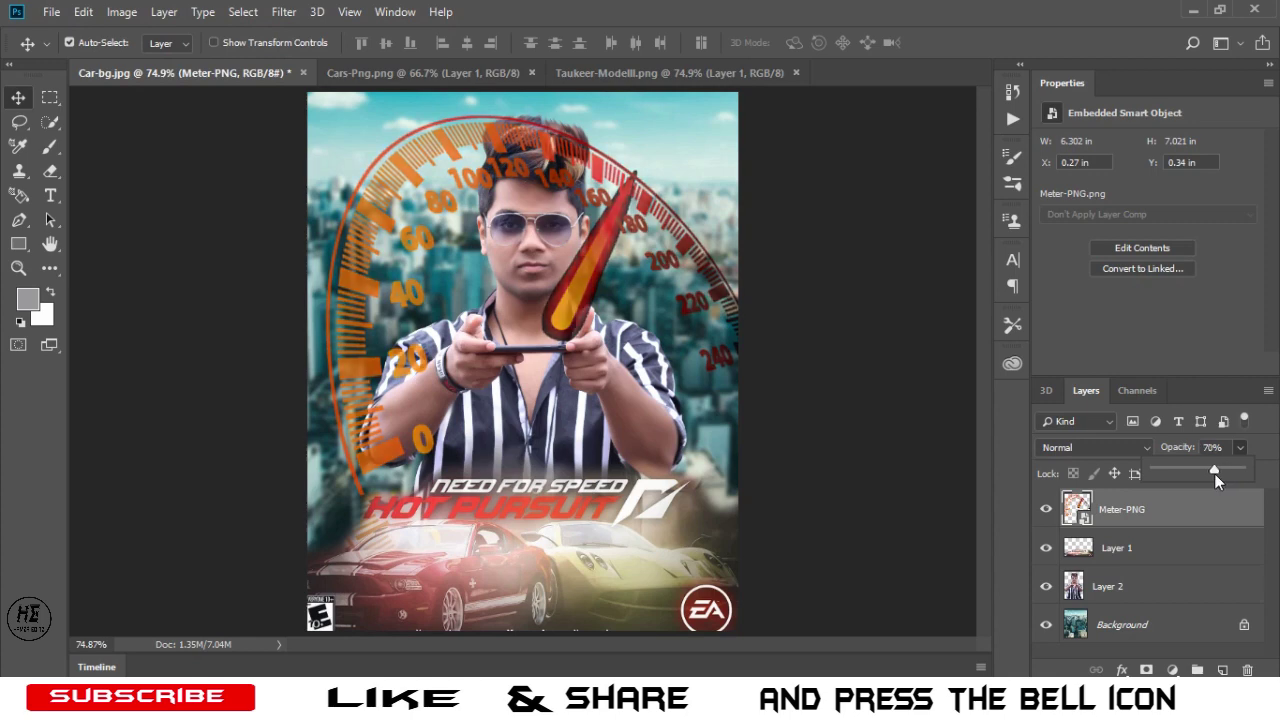
drag(1211, 476, 1207, 477)
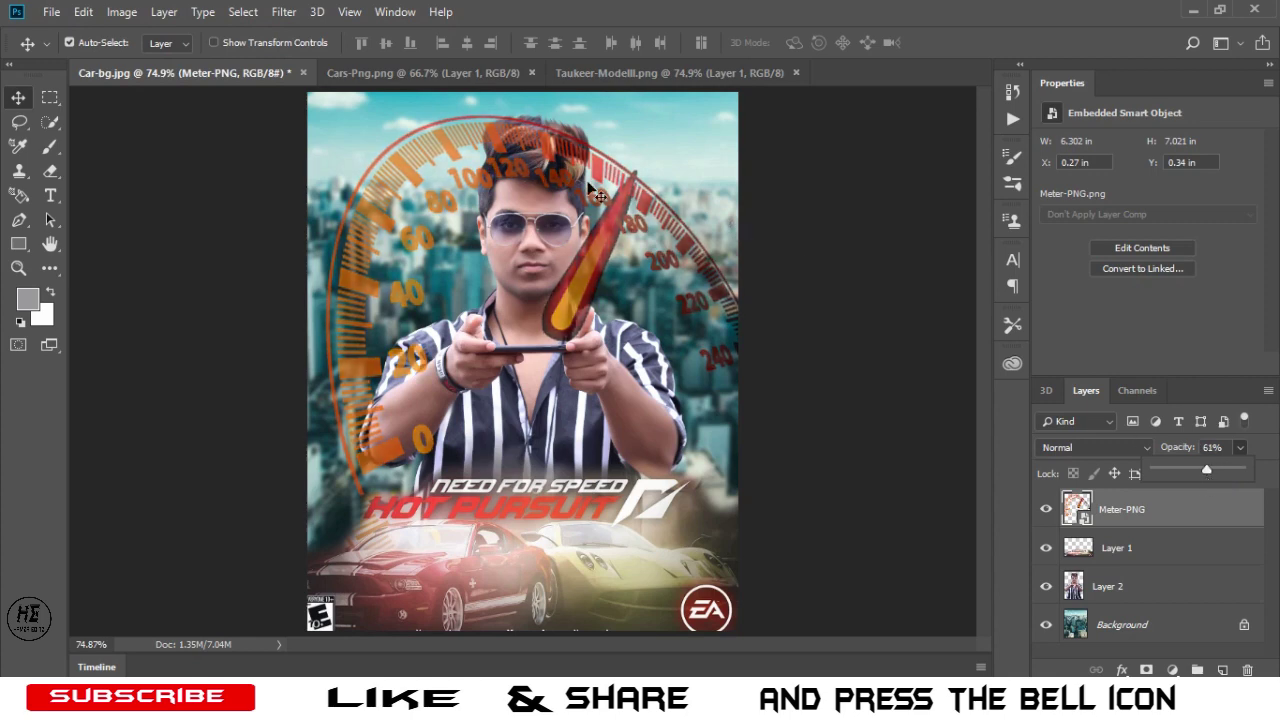
drag(533, 146, 528, 120)
- Rasterize the Meter-PNG layer and erase the parts of the speedometer that overlap the model's hair and face
click(18, 267)
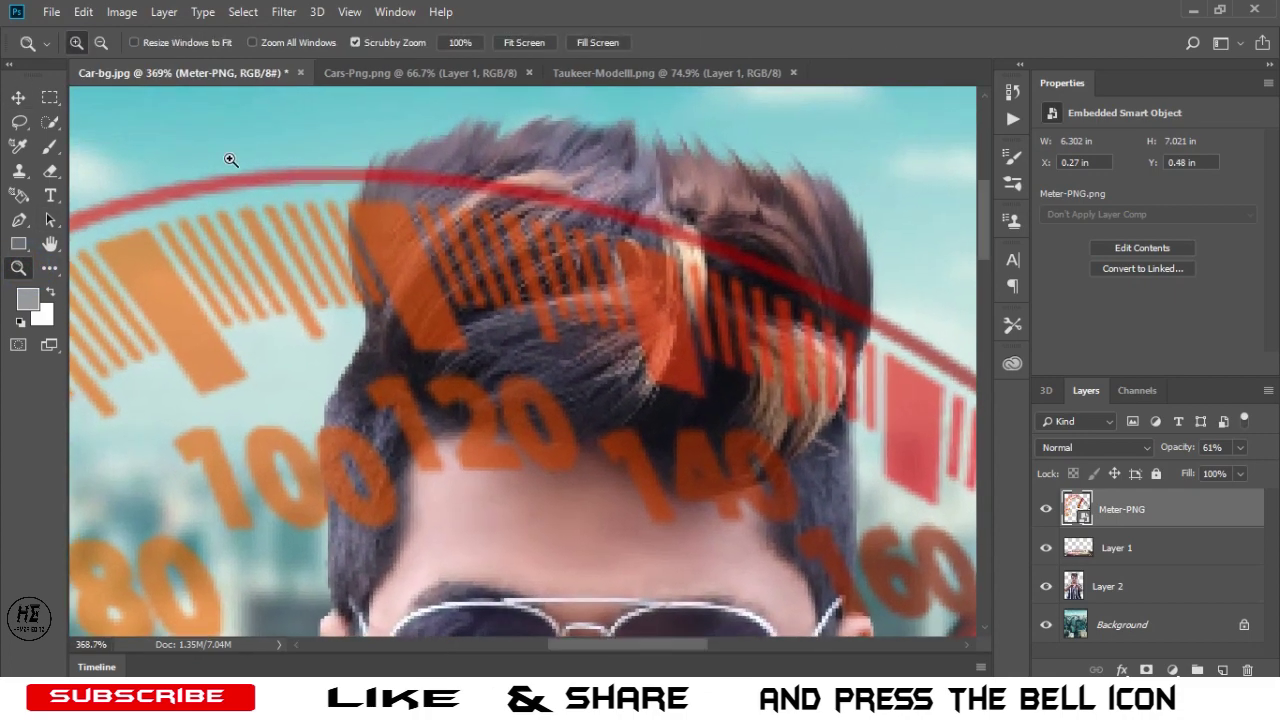
click(50, 171)
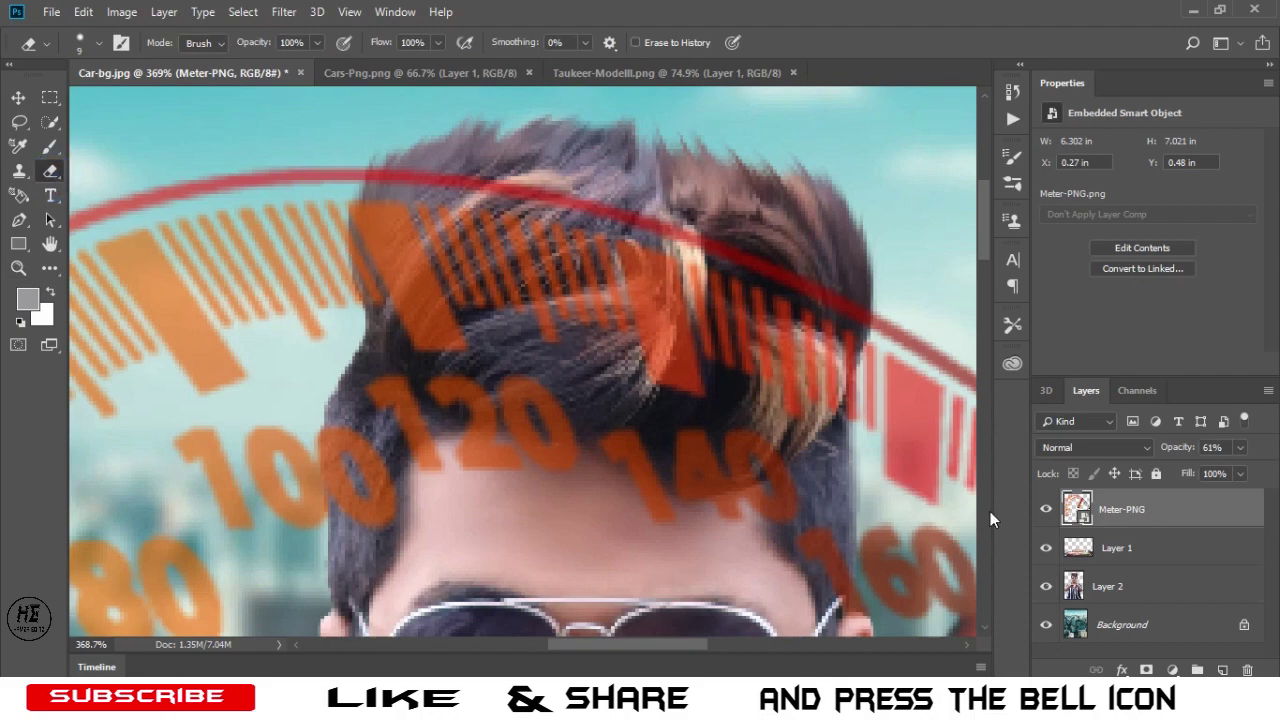
right_click(1118, 520)
click(990, 317)
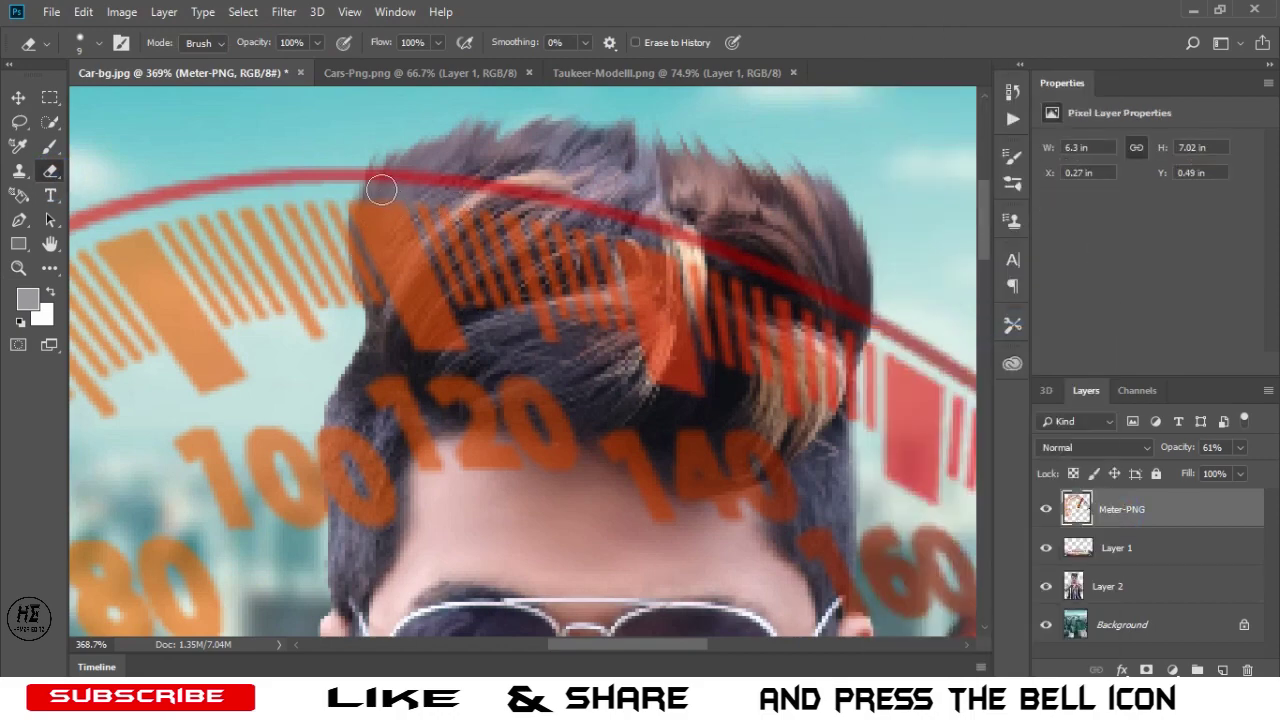
mouse_move(379, 187)
mouse_down()
mouse_move(363, 215)
mouse_move(385, 290)
mouse_move(350, 470)
mouse_move(720, 470)
mouse_move(810, 383)
mouse_up()
key(bracketright)
key(bracketright)
key(bracketright)
key(bracketright)
scroll(810, 383, down, 3)
key(z)
click(538, 44)
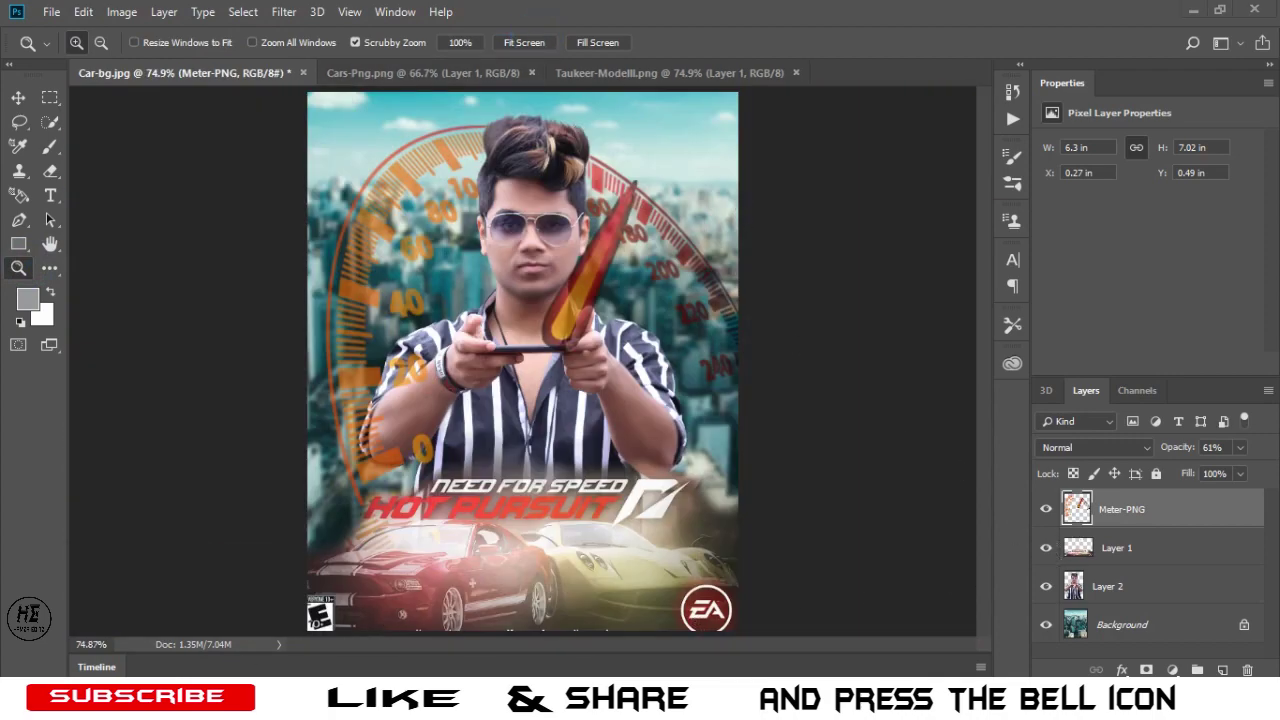
- Place Flying-Car-Png.png from the PNGS folder so that its middle car rests on the phone in the model's hands
mouse_move(190, 712)
click(266, 640)
drag(406, 184, 390, 460)
drag(556, 300, 549, 303)
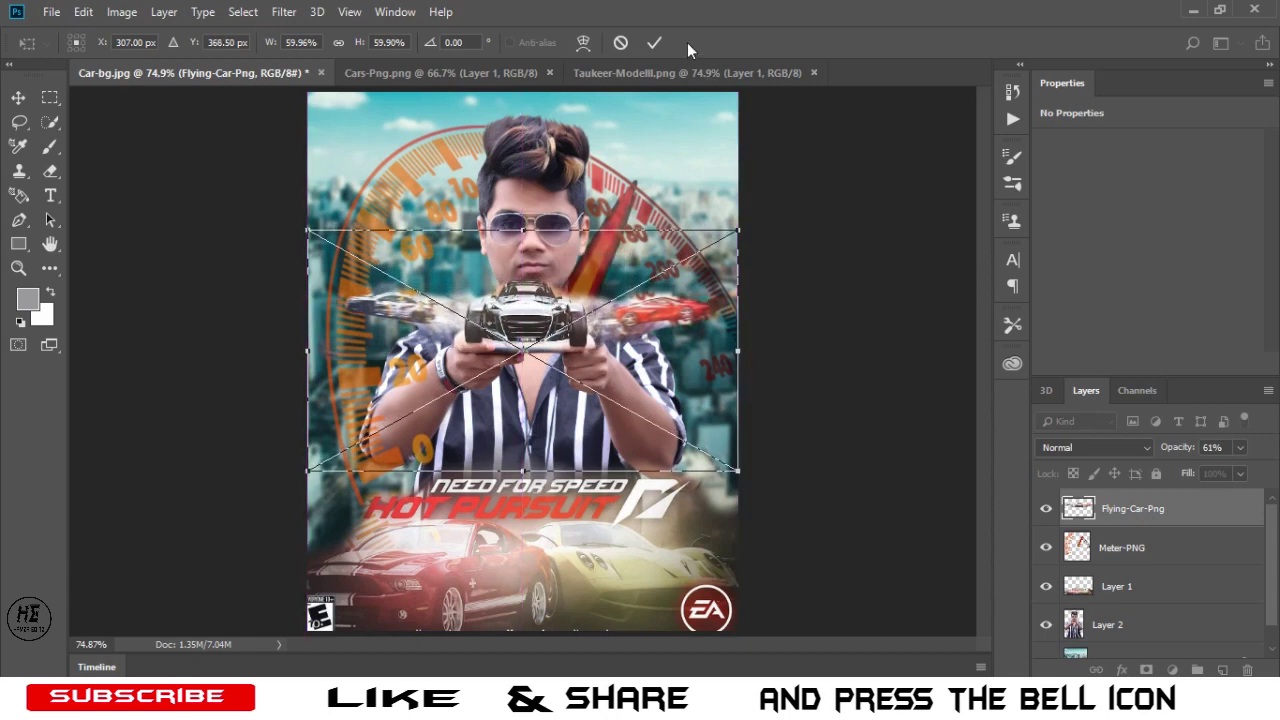
click(652, 42)
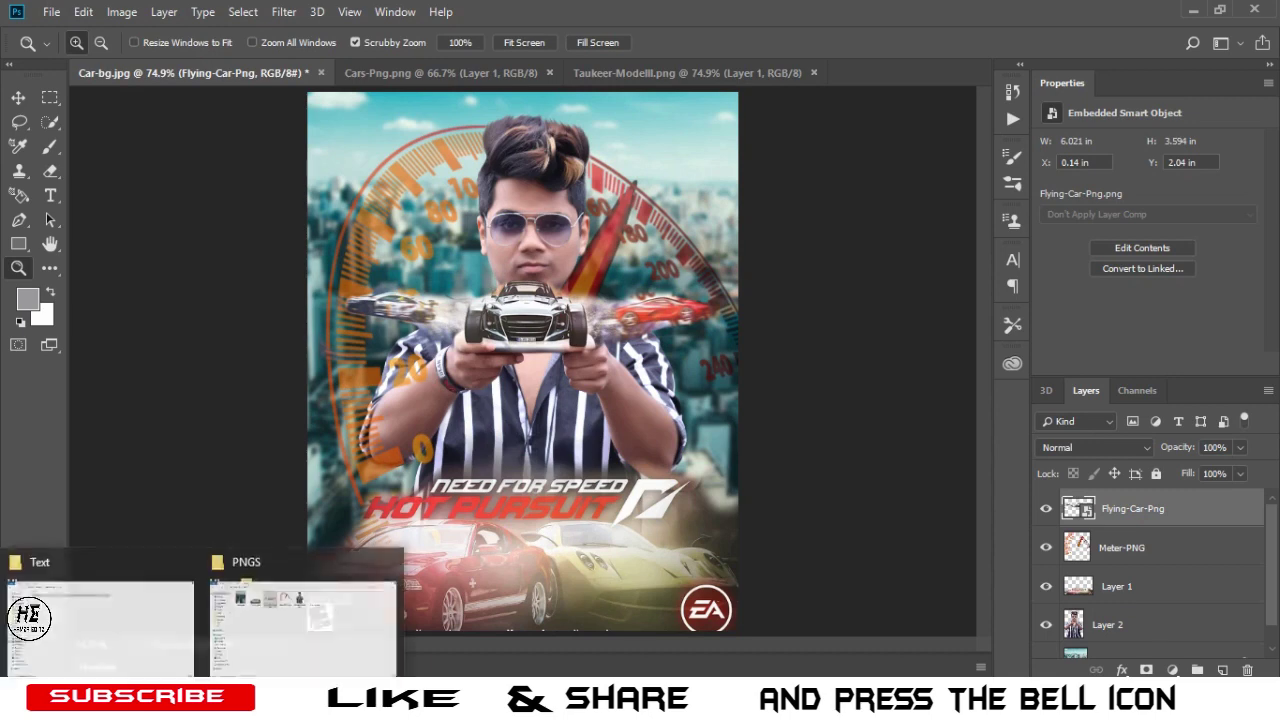
- Place Text-png.png from the PNGS folder and move its logos to the upper edge of the poster
click(257, 640)
drag(718, 185, 383, 565)
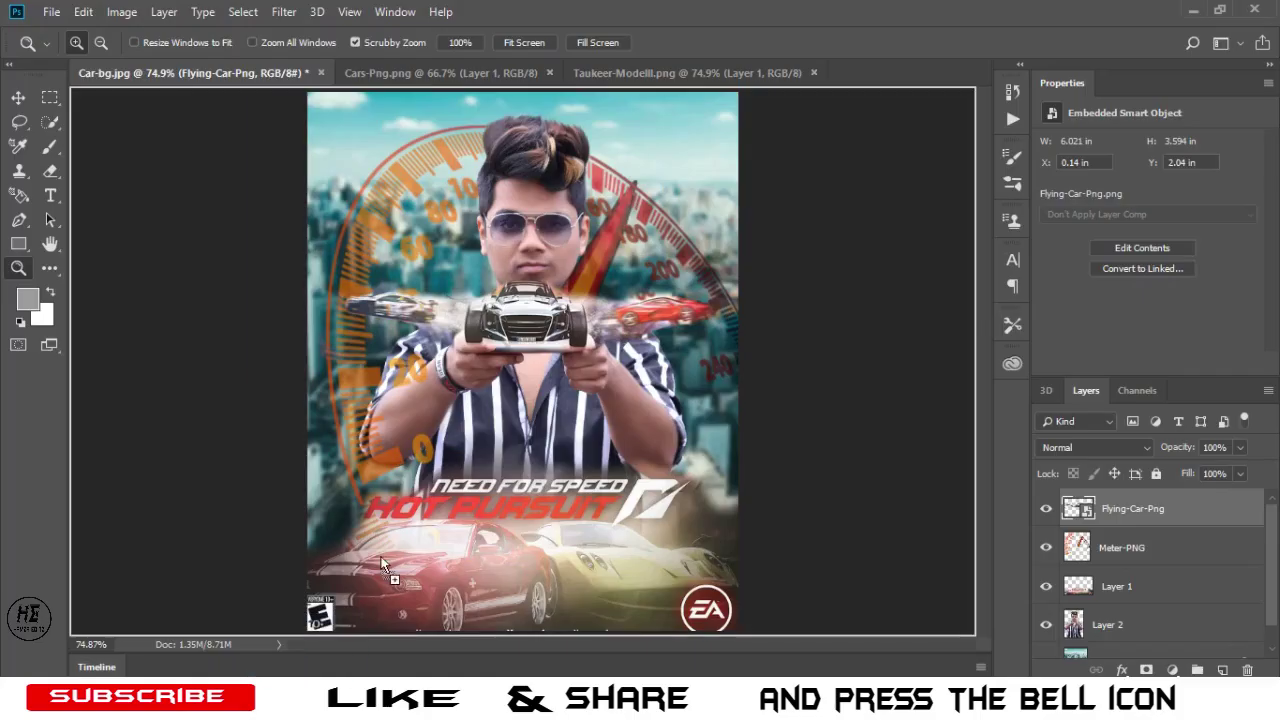
drag(458, 340, 462, 342)
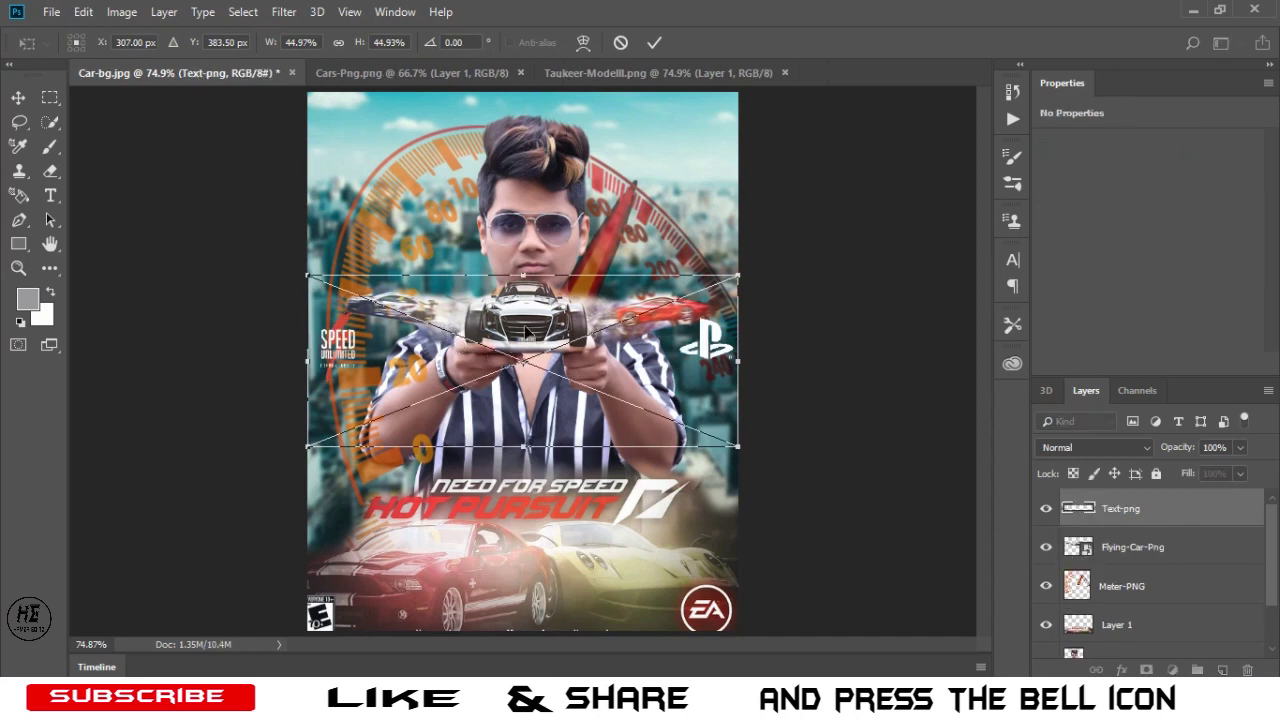
drag(543, 402, 542, 185)
click(656, 42)
key(z)
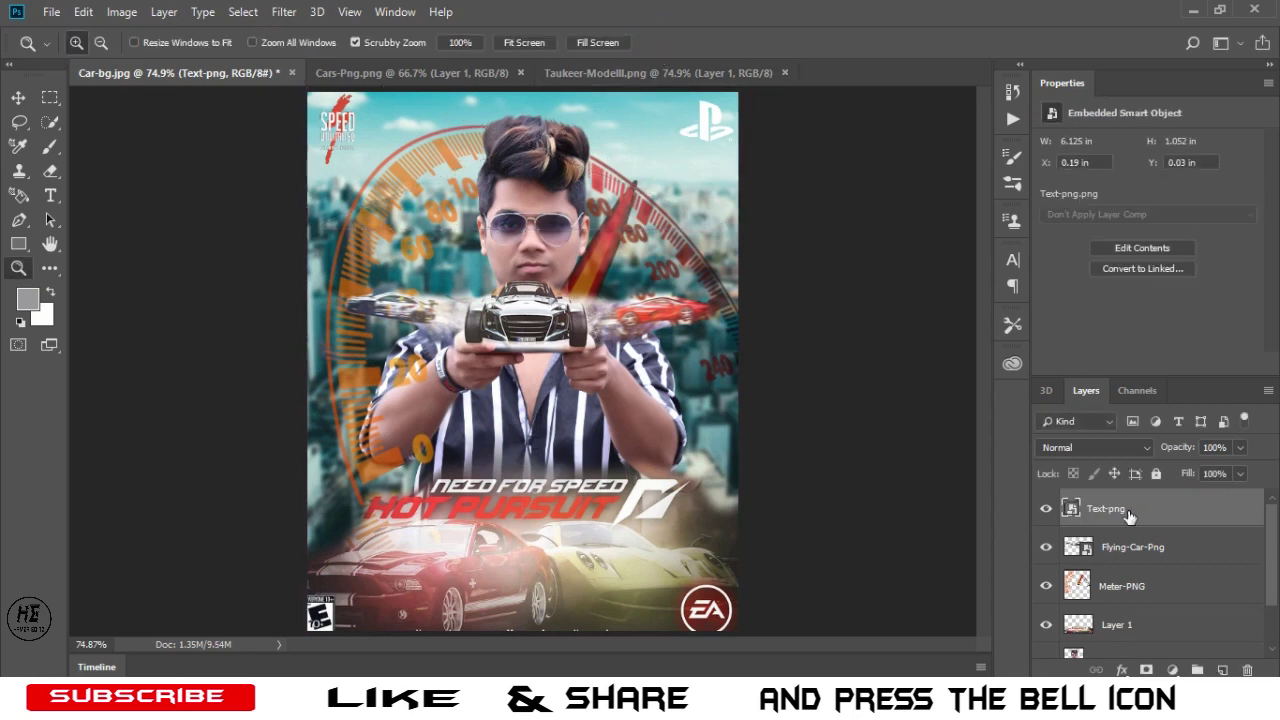
- Flatten all layers into a single background and duplicate that layer
right_click(1128, 512)
click(1034, 578)
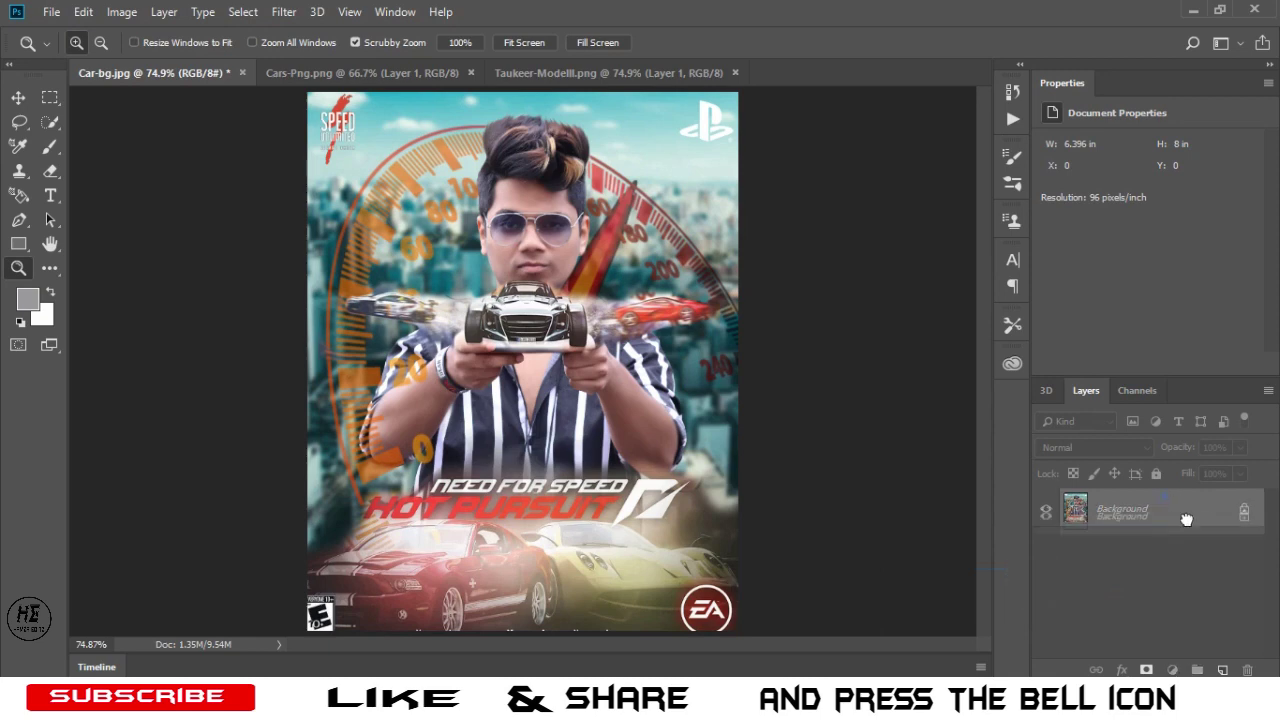
key(ctrl+j)
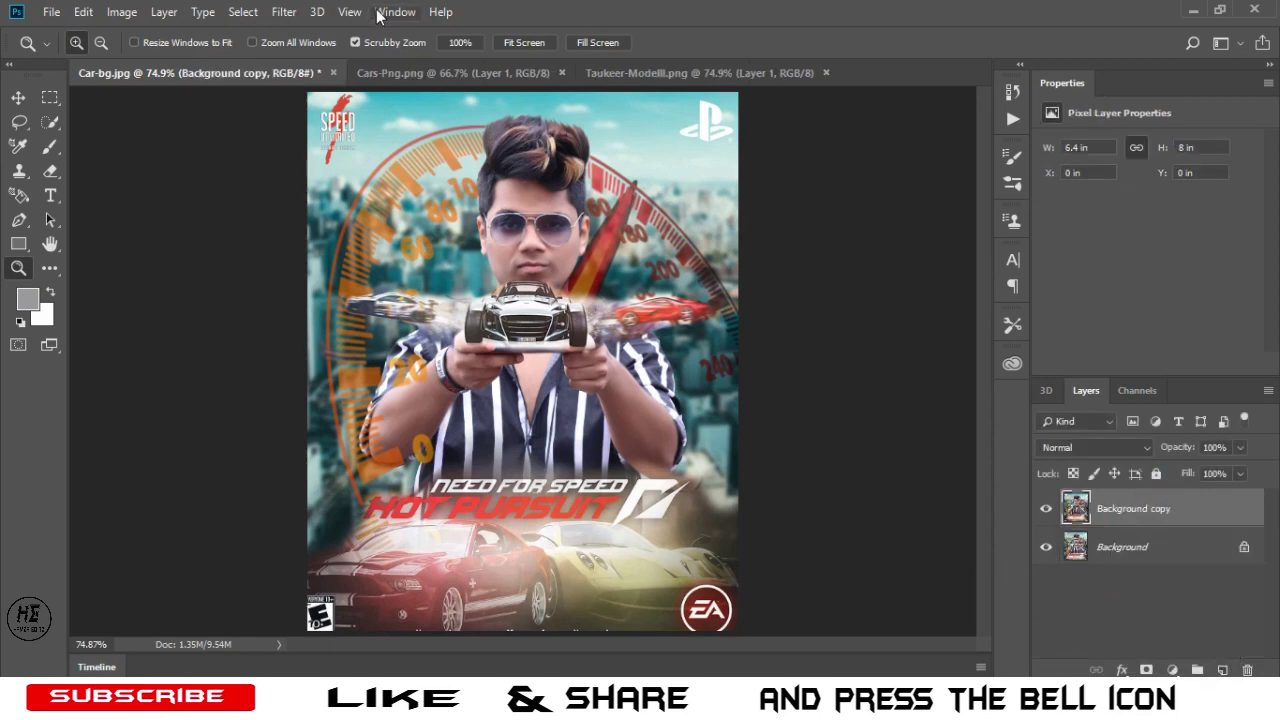
- In the Camera Raw Filter, set Temperature -8, Tint -6, Exposure -0.10, Contrast +21, Highlights +55, Shadows -37, Whites +19 and Blacks -17
click(284, 11)
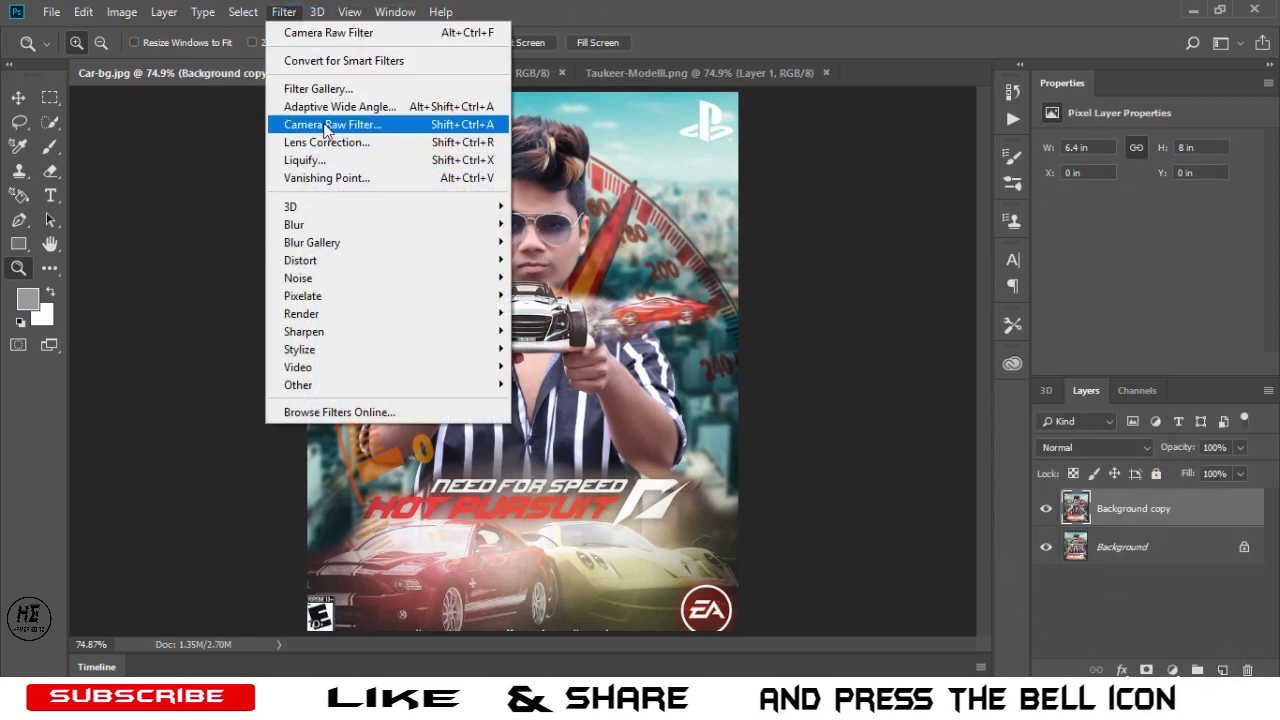
click(325, 126)
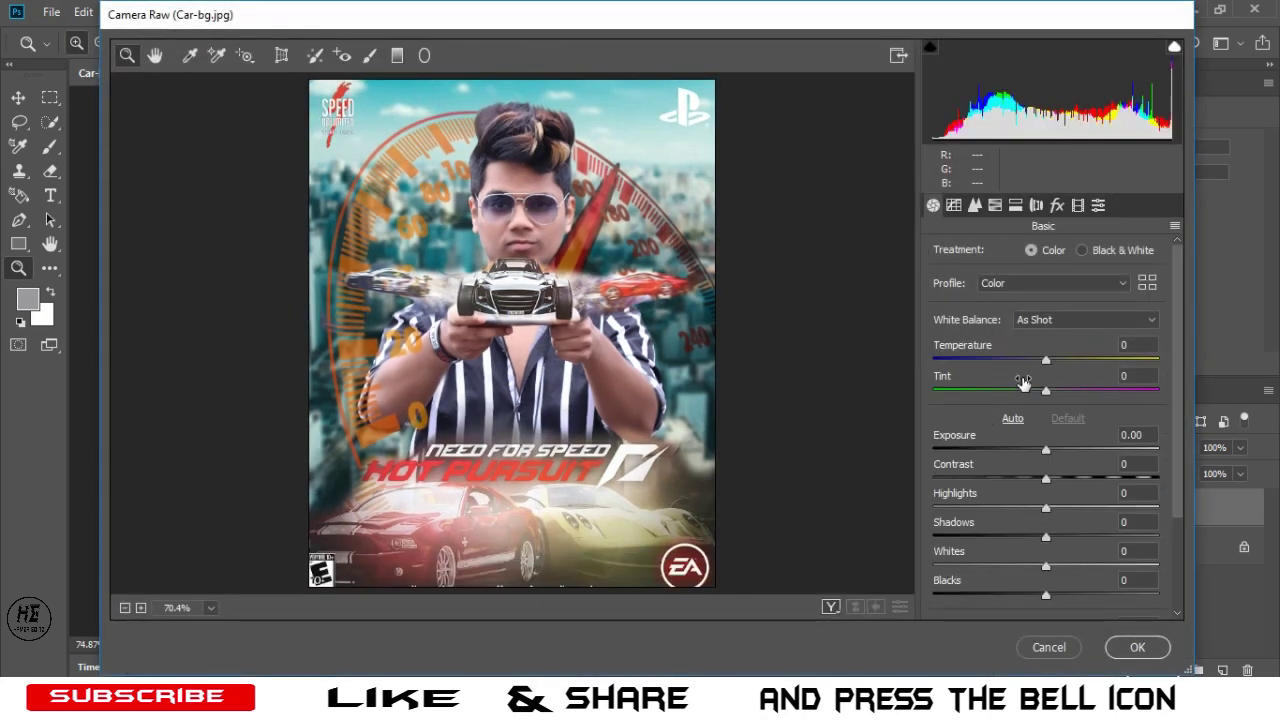
drag(1045, 370, 1038, 394)
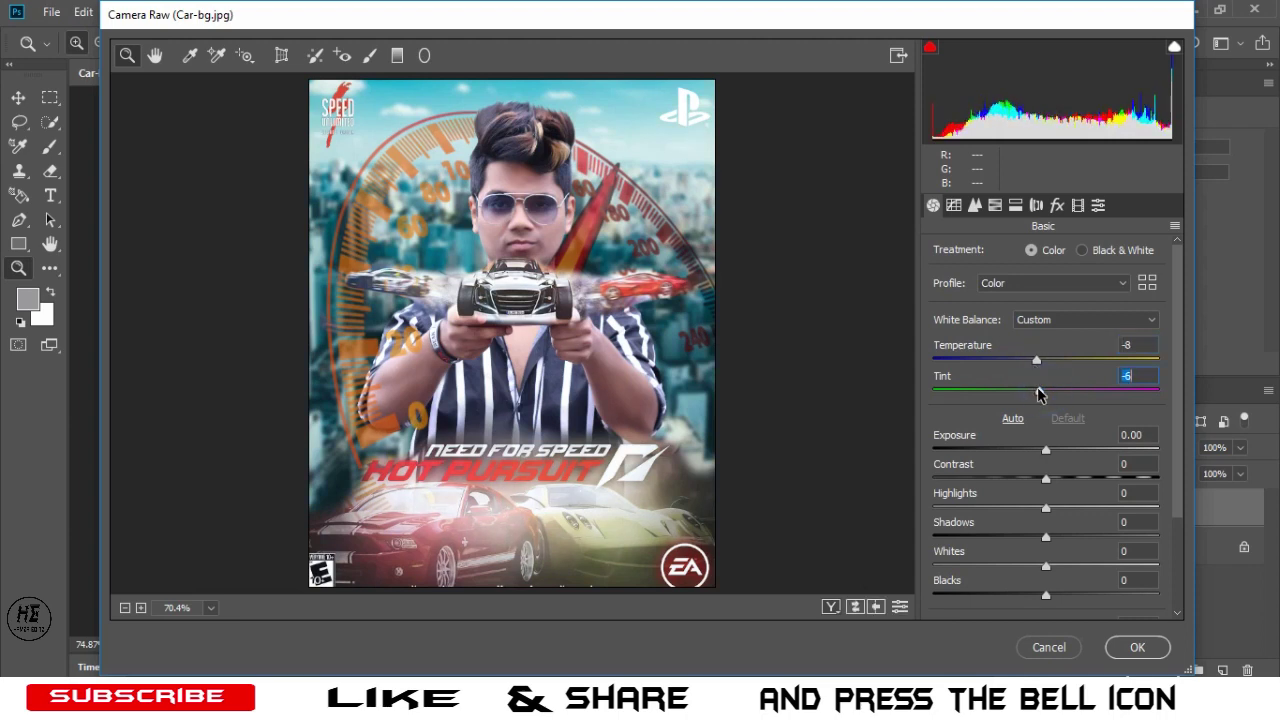
drag(1047, 457, 1112, 515)
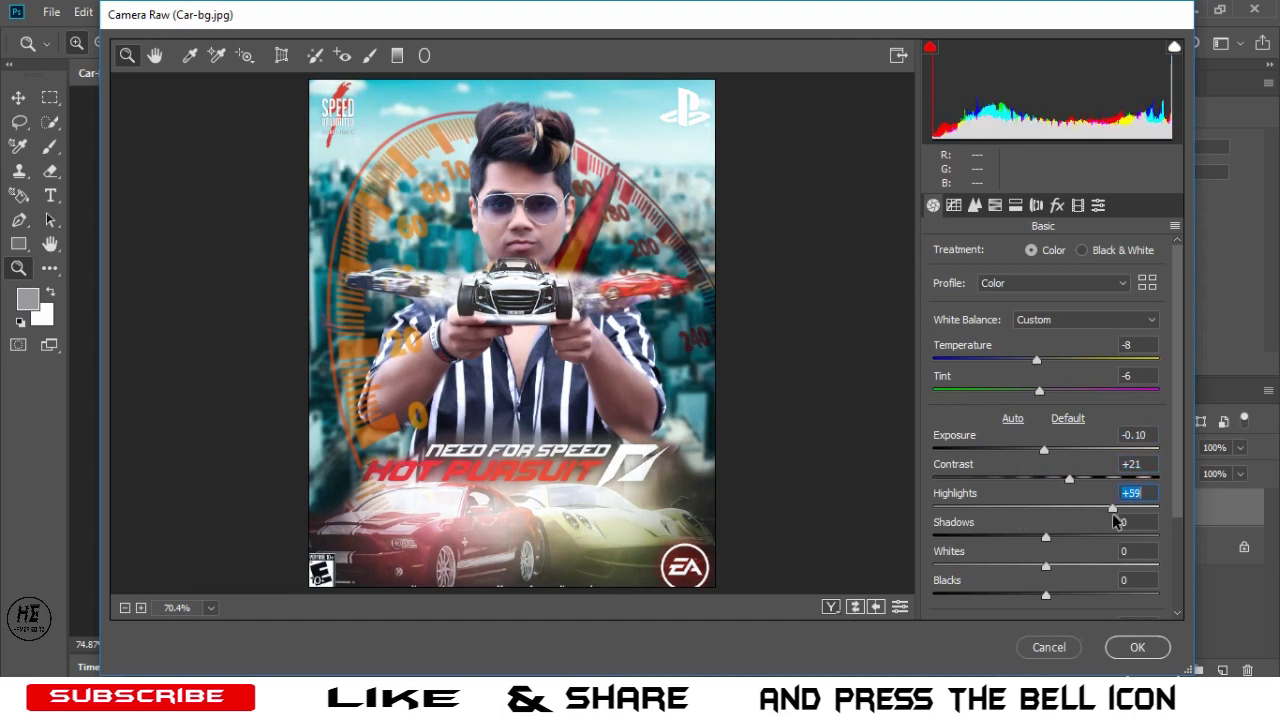
drag(1044, 538, 1027, 598)
- Set Clarity to +8, Dehaze to +8, Vibrance to +39 and Saturation to -18 in the basic adjustments
scroll(1030, 590, down, 3)
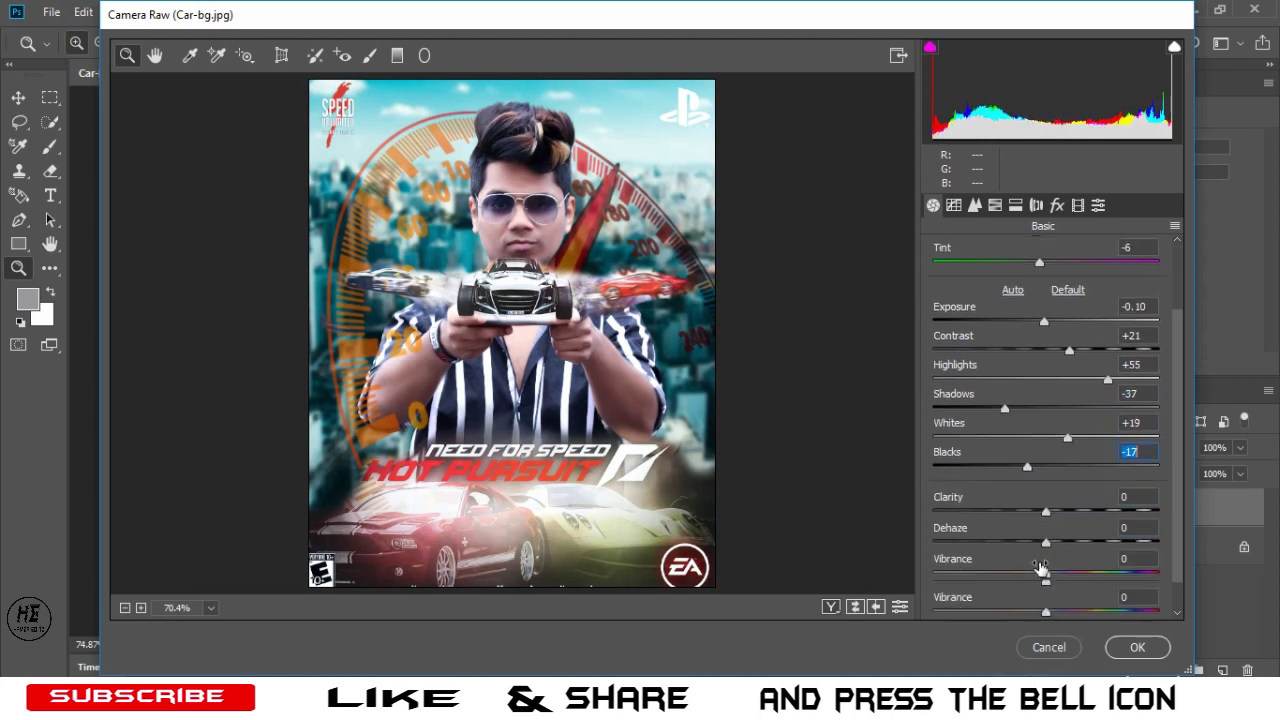
drag(1046, 543, 1056, 515)
drag(1047, 574, 1092, 568)
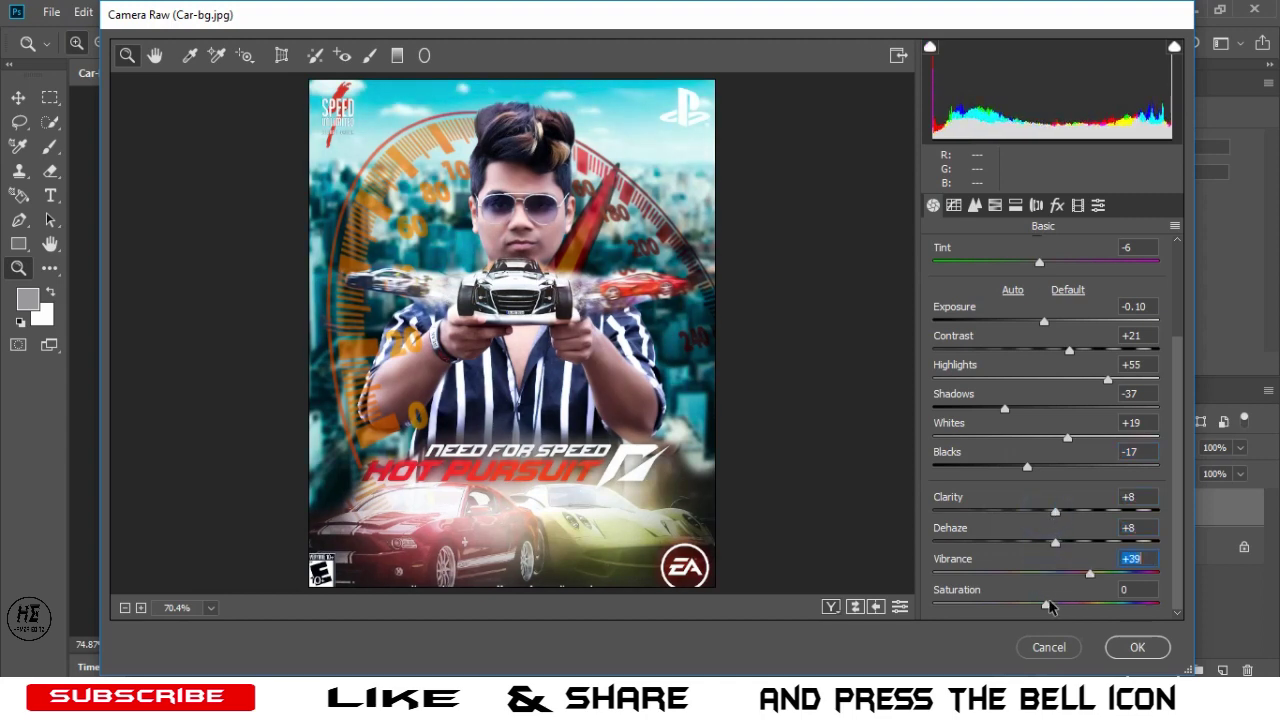
drag(1048, 605, 1033, 608)
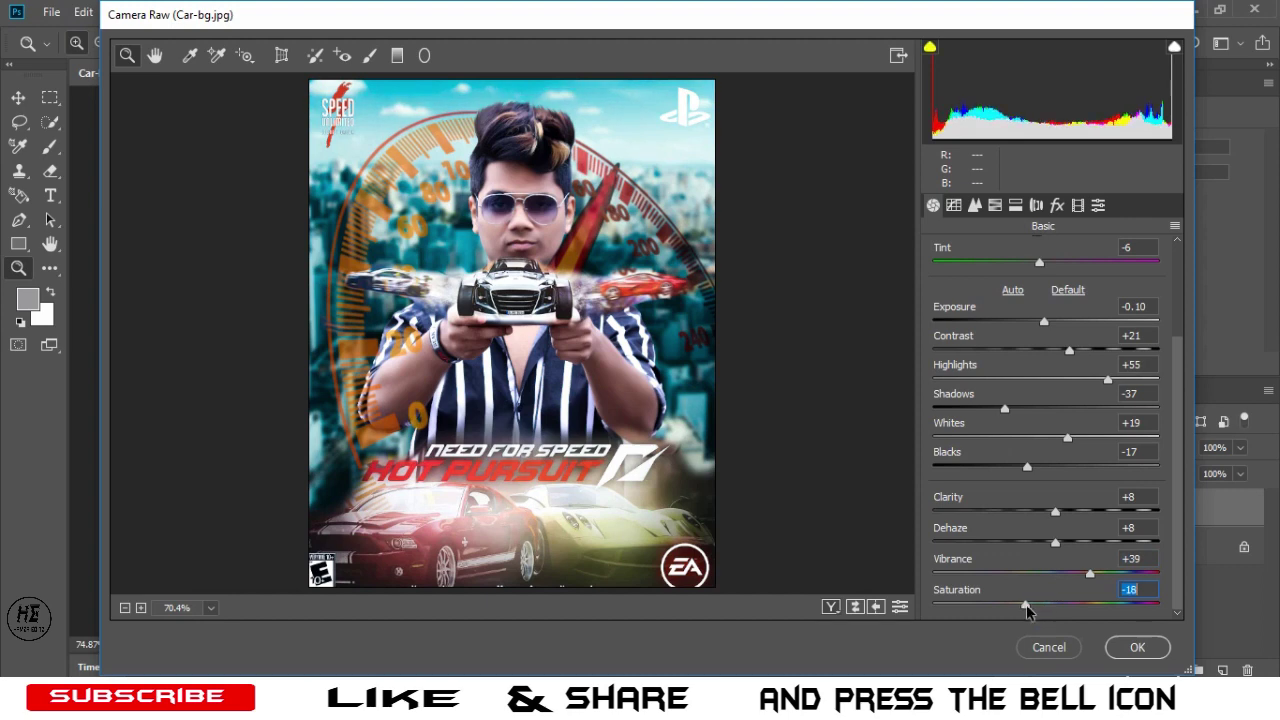
- Set the HSL saturation to Reds -4, Oranges -18, Yellows +70, Greens +30, Aquas +60 and Blues +33
click(1015, 205)
click(995, 205)
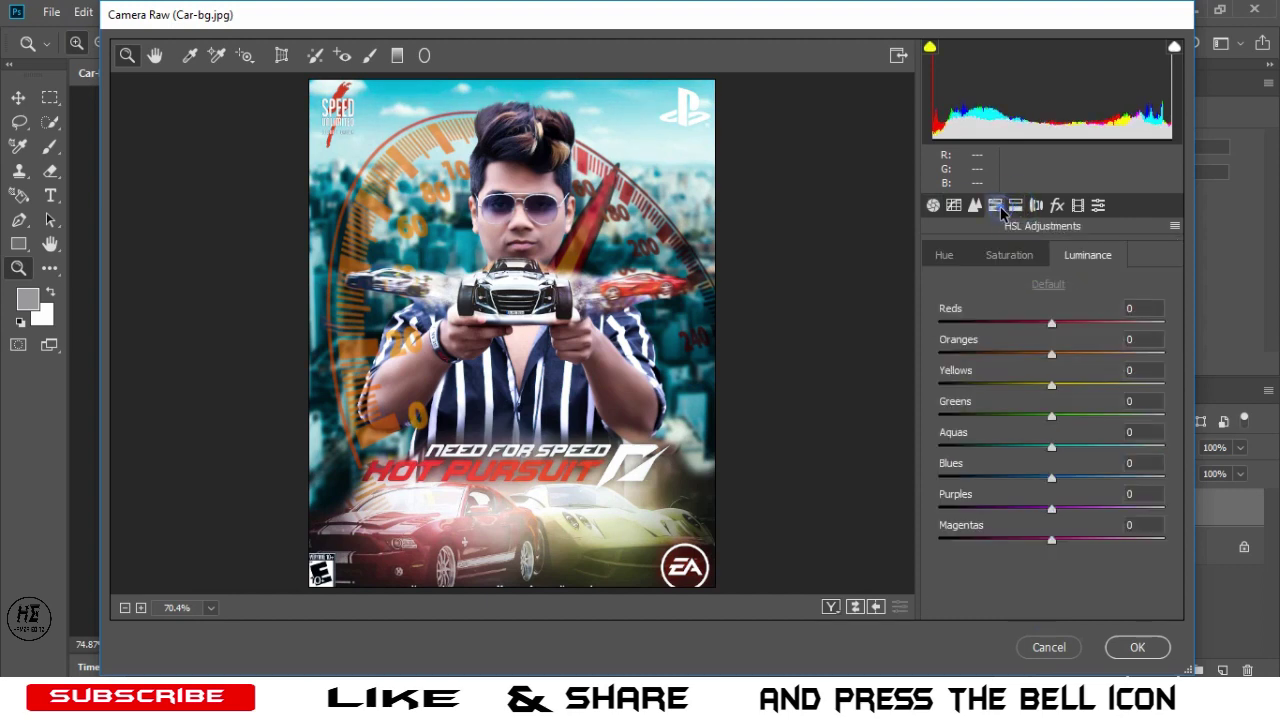
click(1019, 258)
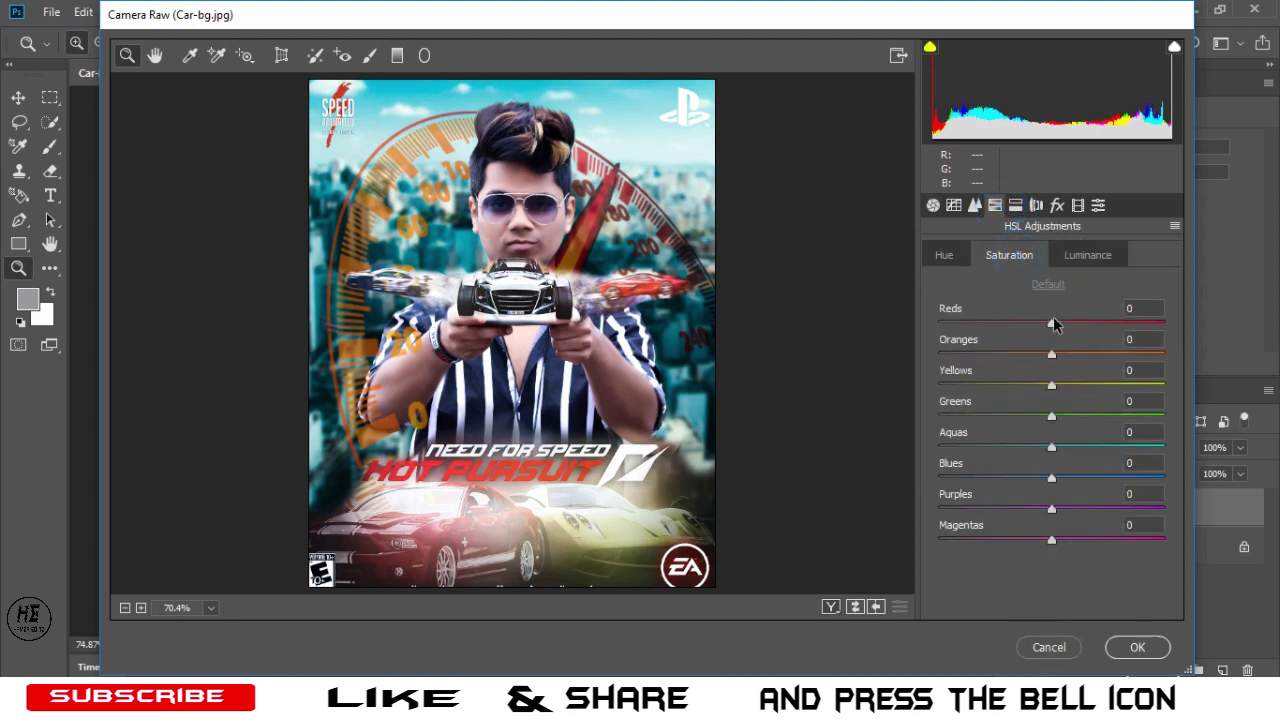
drag(1051, 318, 1141, 383)
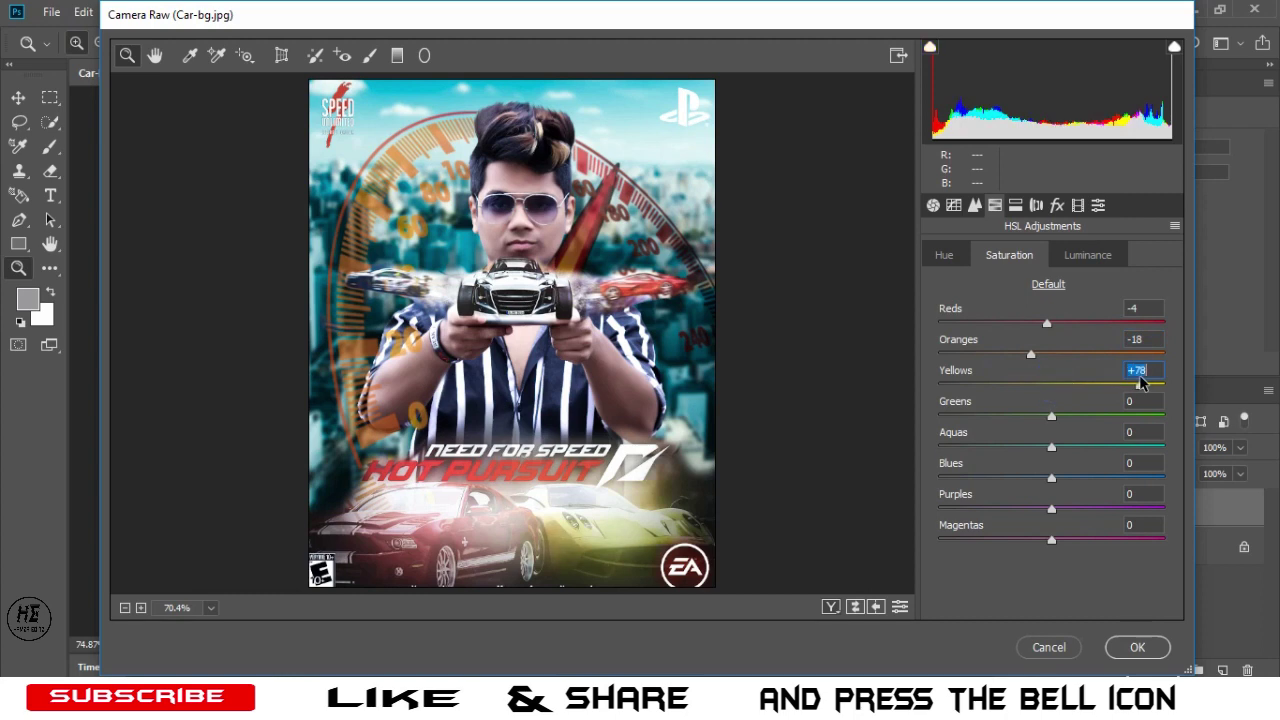
drag(1052, 418, 1119, 447)
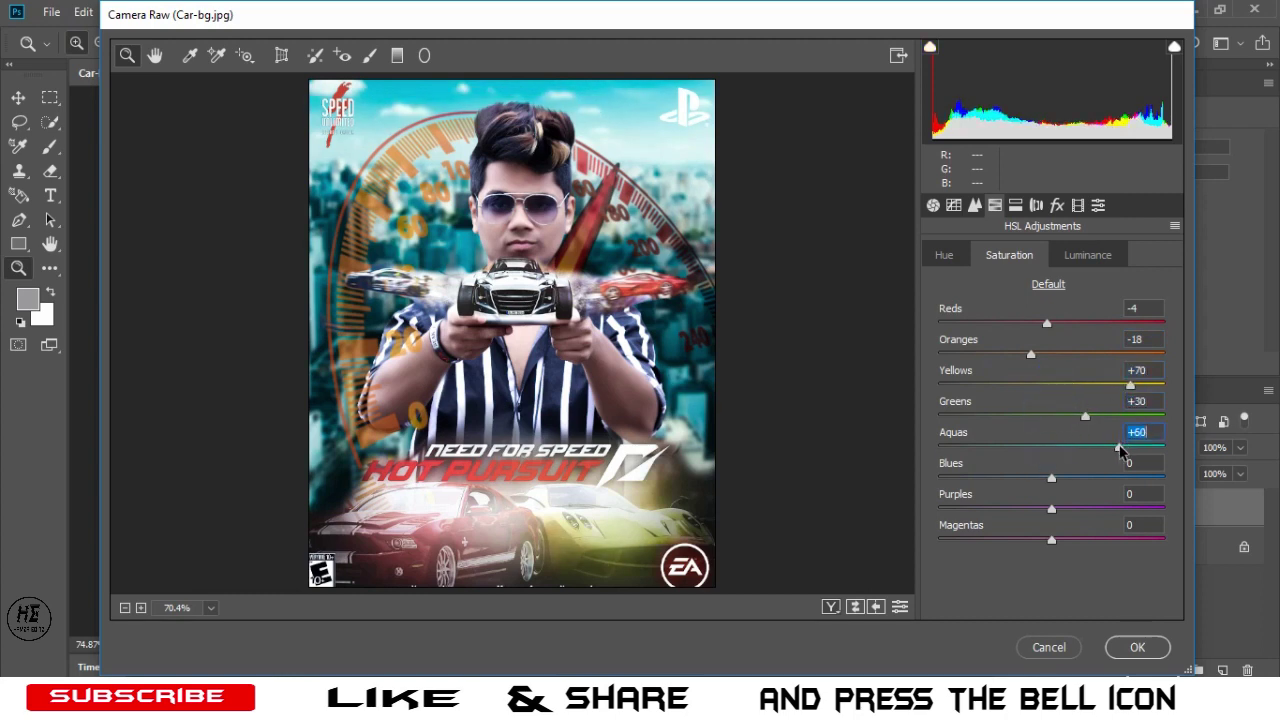
drag(1055, 481, 1124, 476)
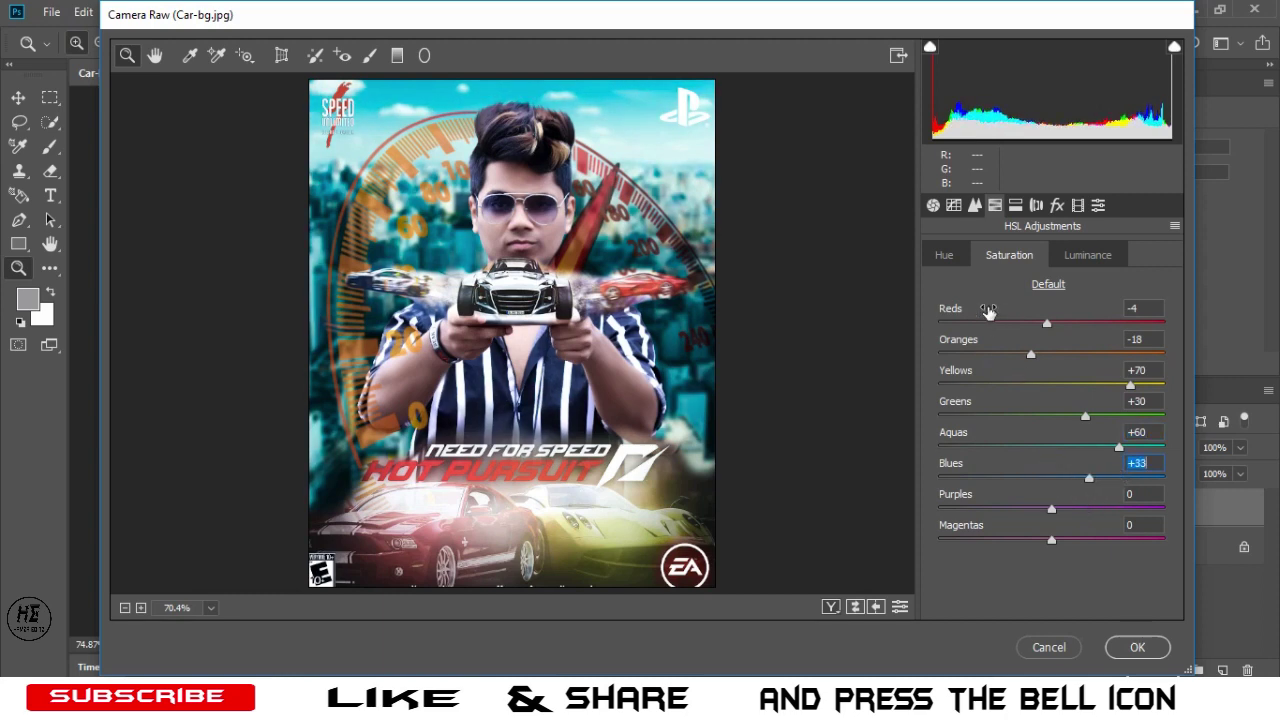
- Set the HSL hue to Aquas -14, Blues -20, Purples -17 and Magentas +38
click(944, 255)
drag(1051, 447, 1019, 509)
drag(1110, 523, 1097, 547)
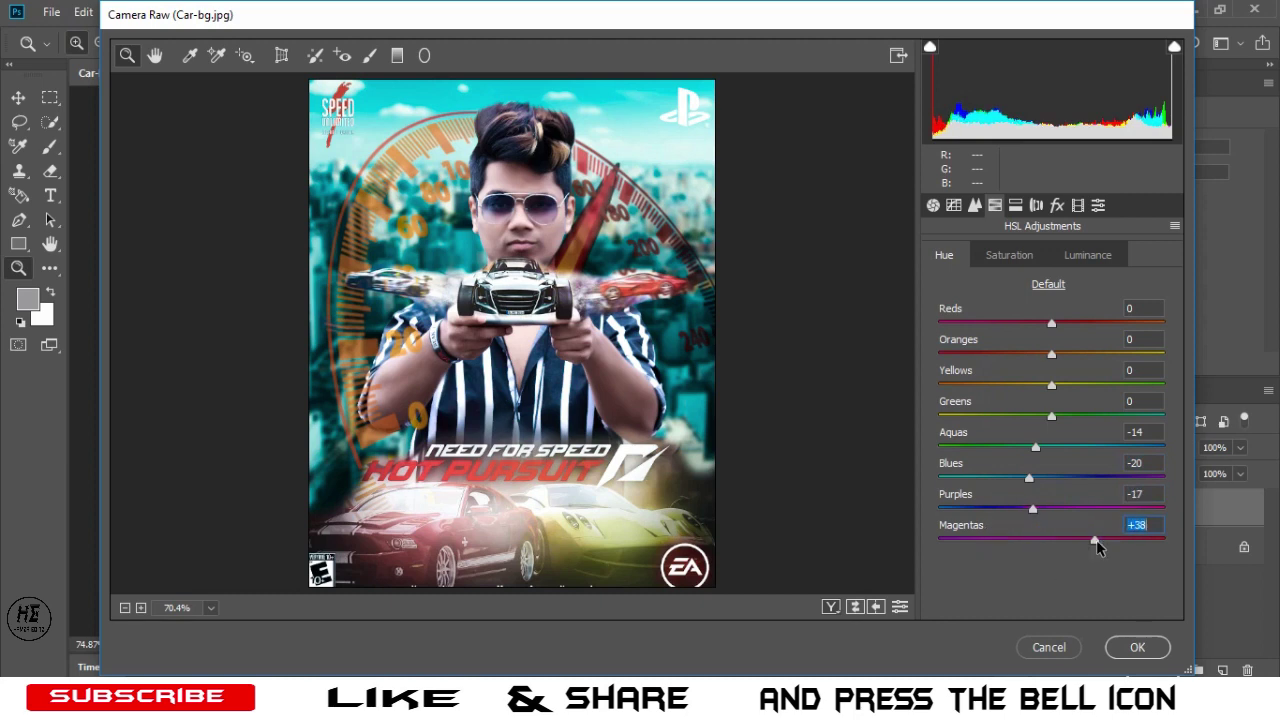
- Set the HSL luminance to Aquas +1 and Blues -16, and apply the Camera Raw adjustments
click(1010, 257)
click(1092, 258)
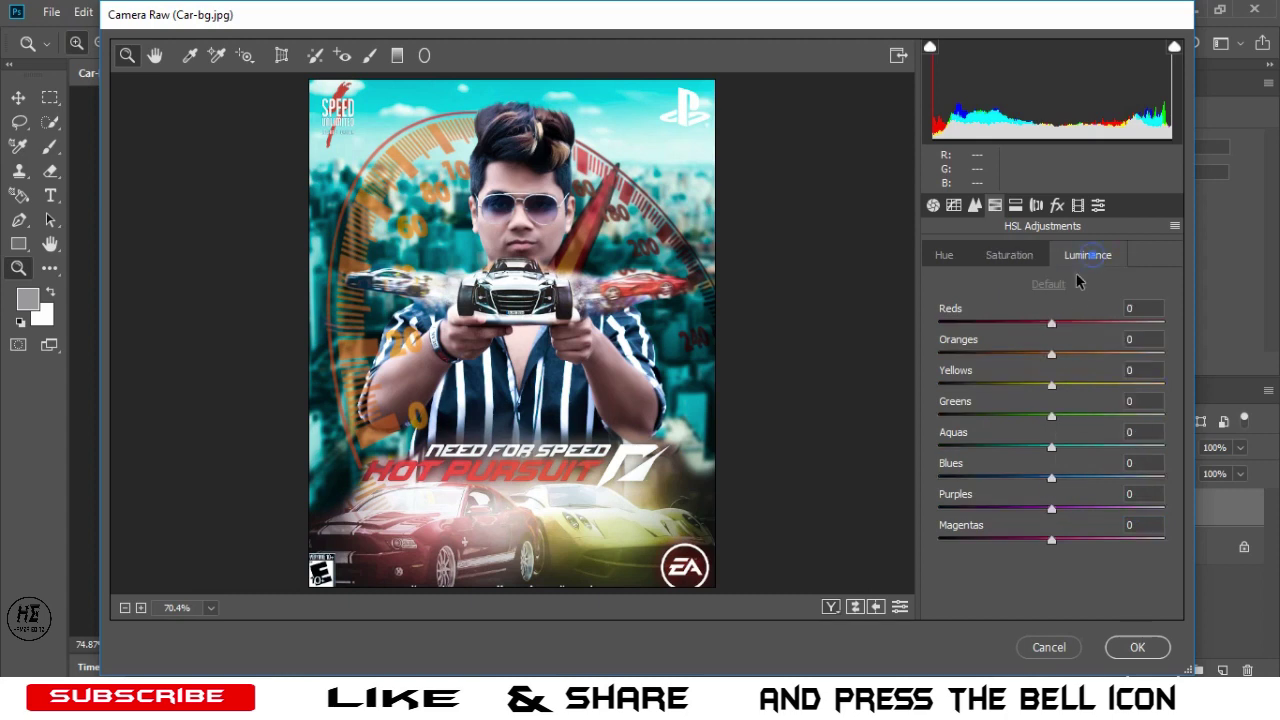
drag(1055, 483, 1042, 516)
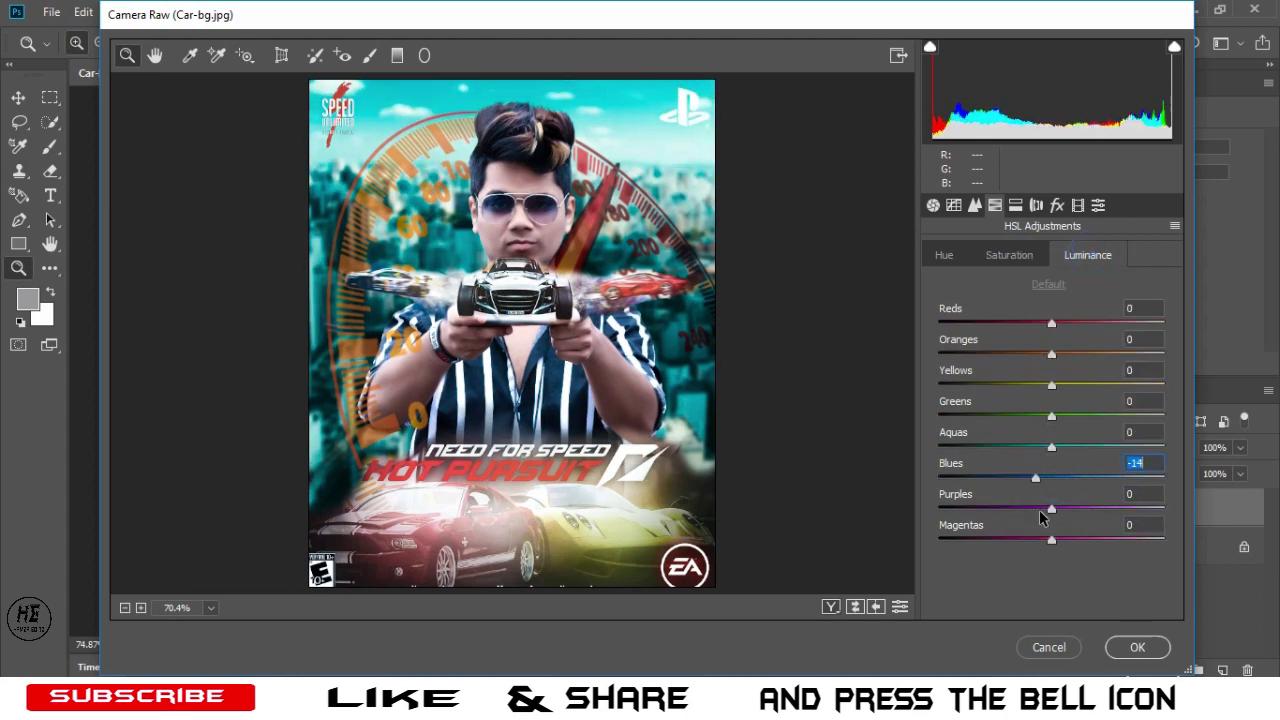
mouse_move(1050, 448)
mouse_down()
mouse_move(1120, 442)
mouse_move(1052, 447)
mouse_up()
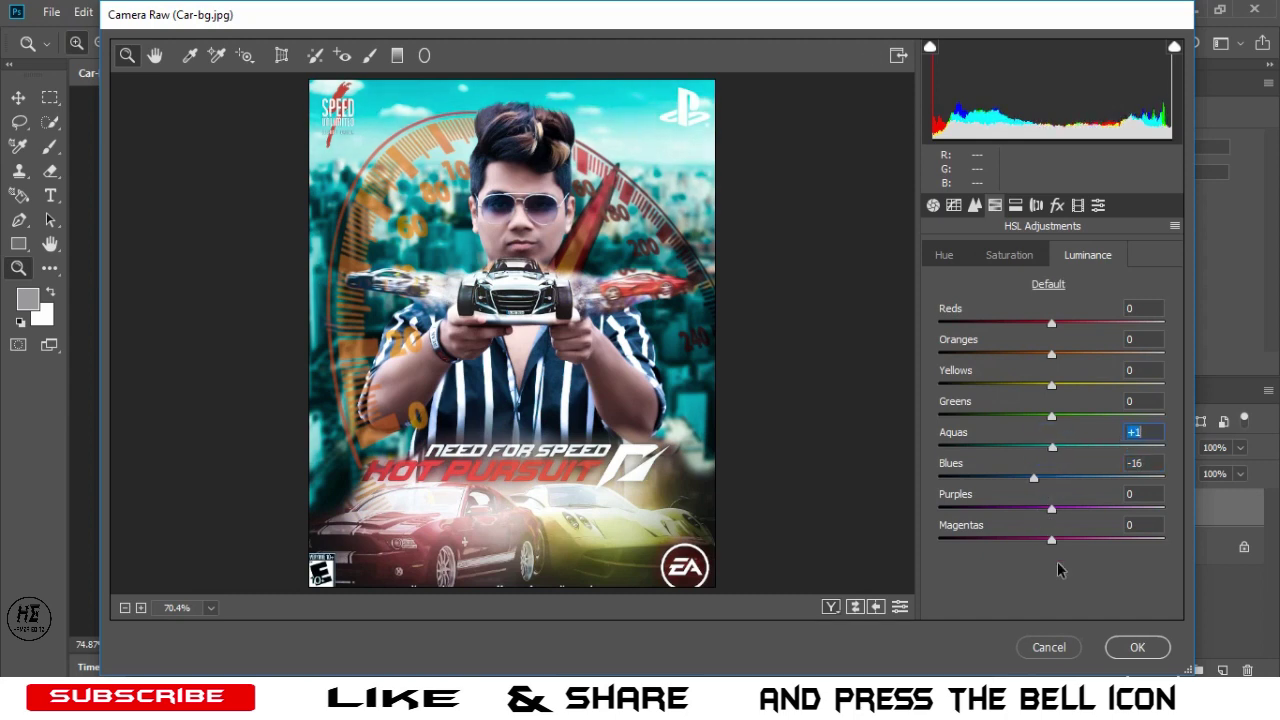
click(1130, 647)
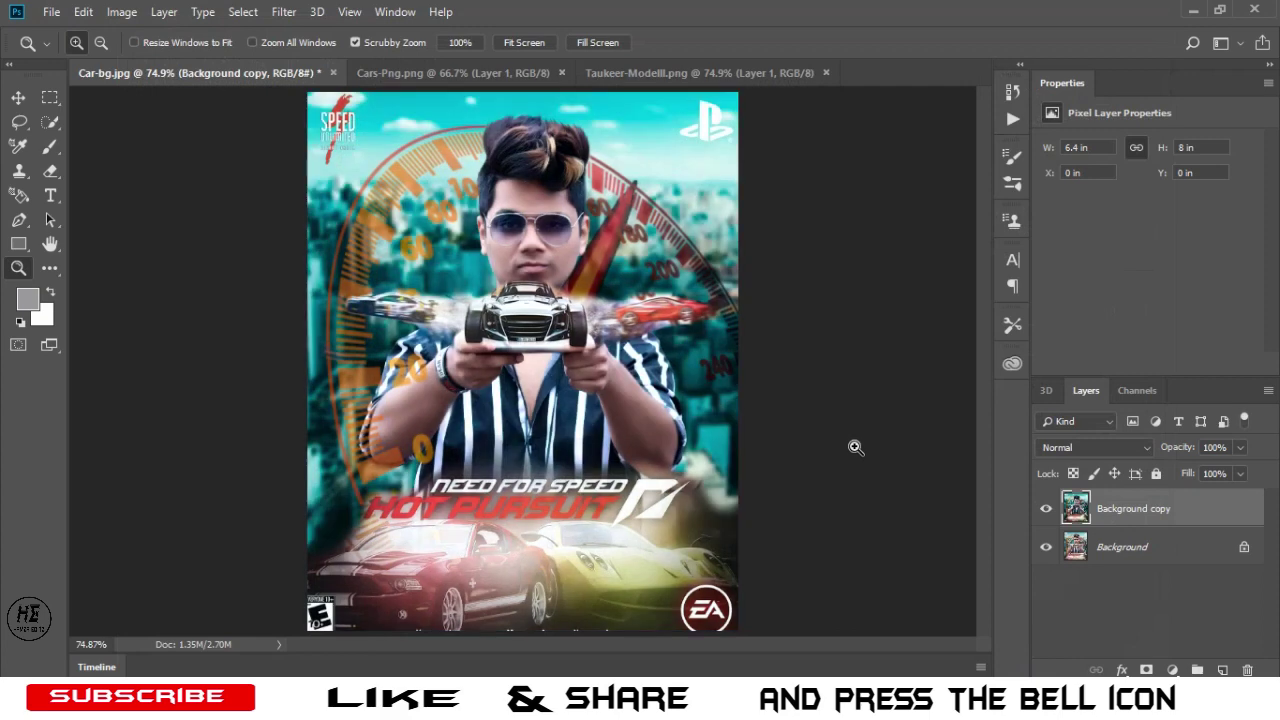
- Compare the poster before and after color grading by toggling the visibility of the Background copy layer
click(1045, 509)
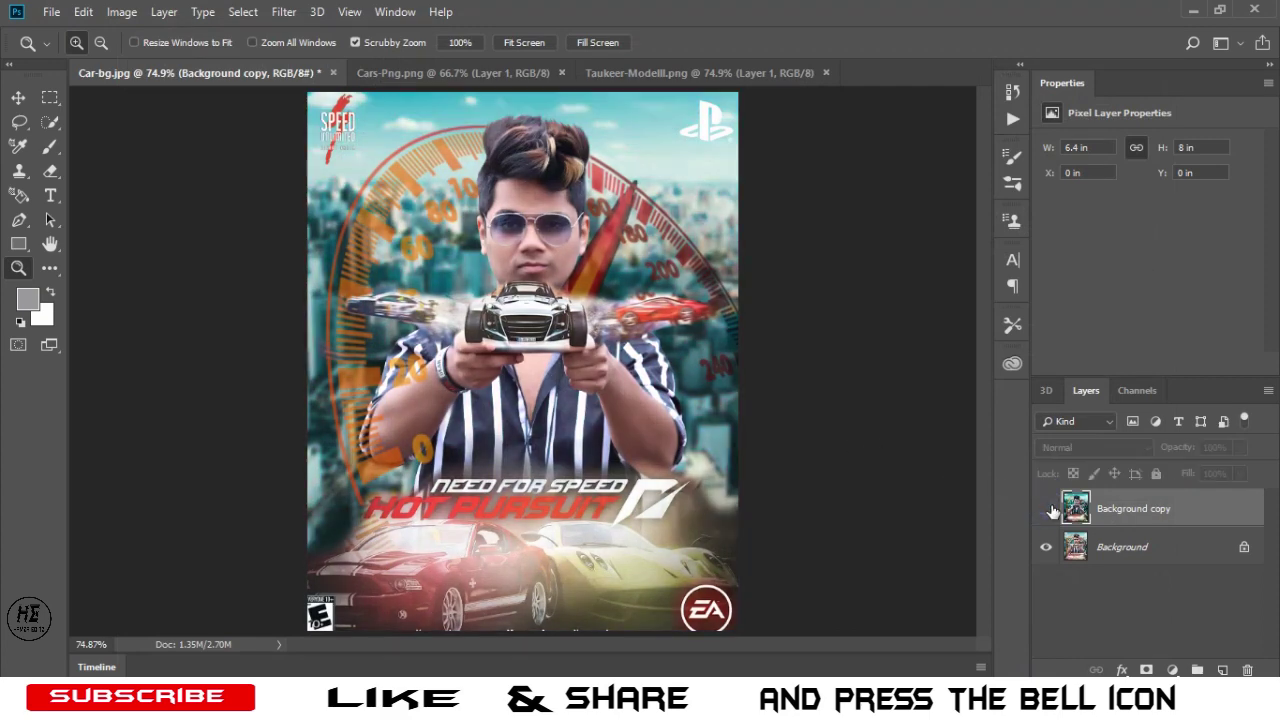
click(1046, 509)
click(1046, 509)
click(1046, 509)
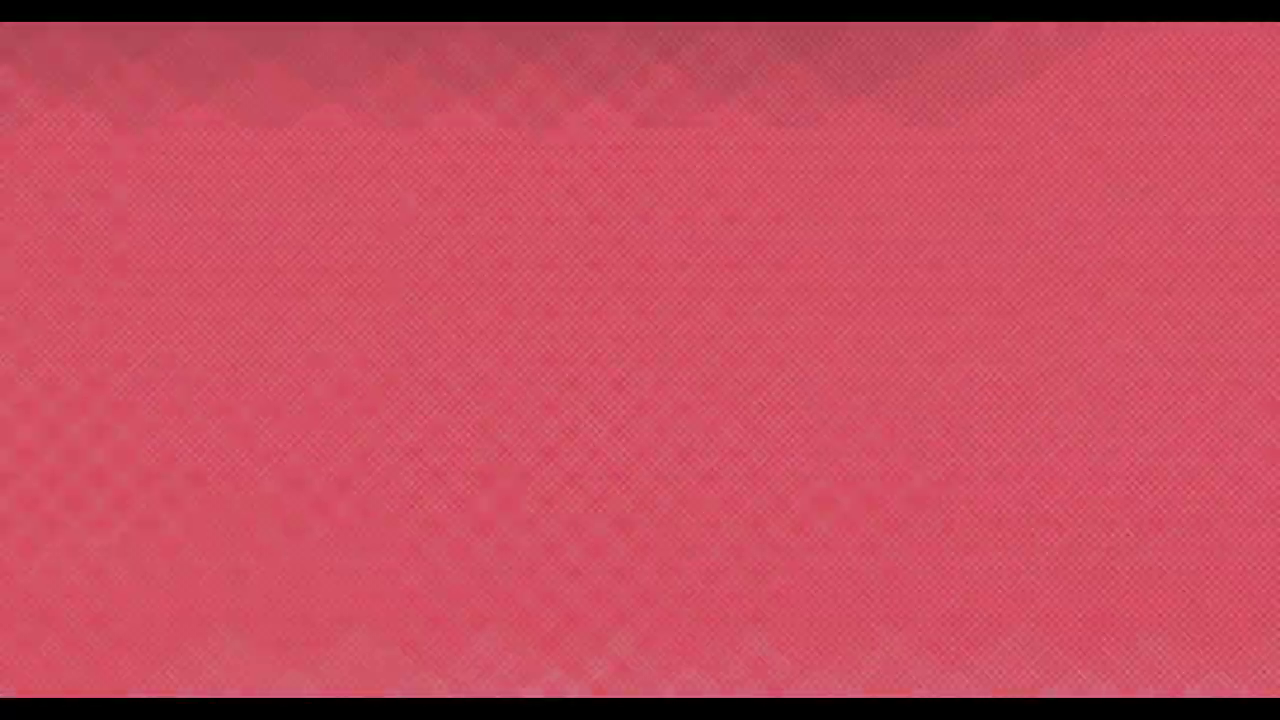